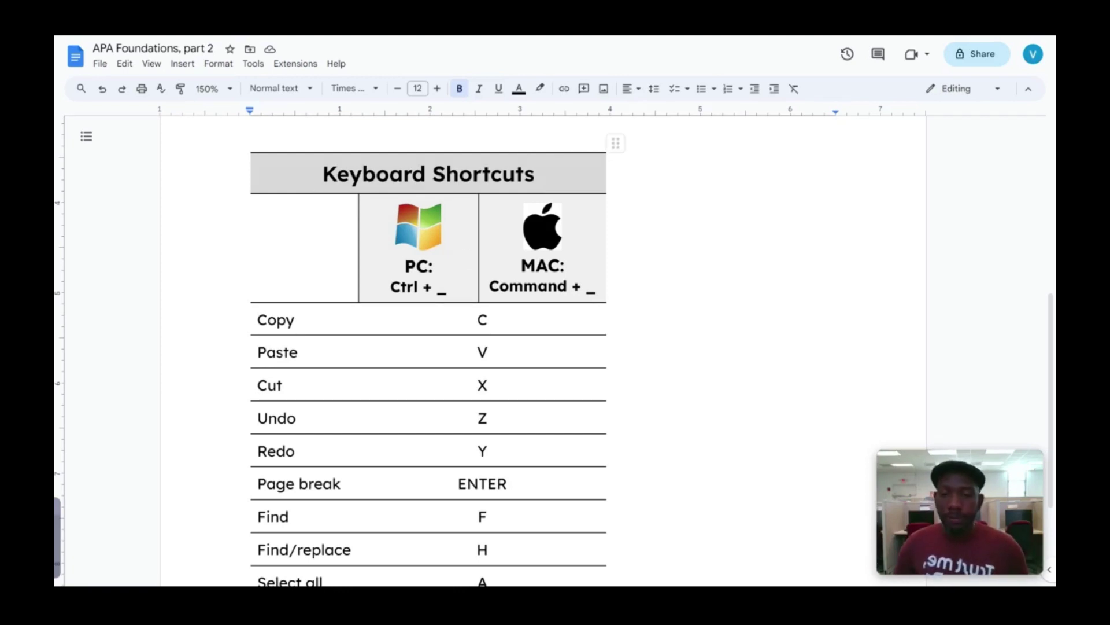
Step: Copy the word Copy in the table's first row, paste a duplicate after it, then delete it
scroll(428, 347, down, 2)
scroll(428, 347, up, 2)
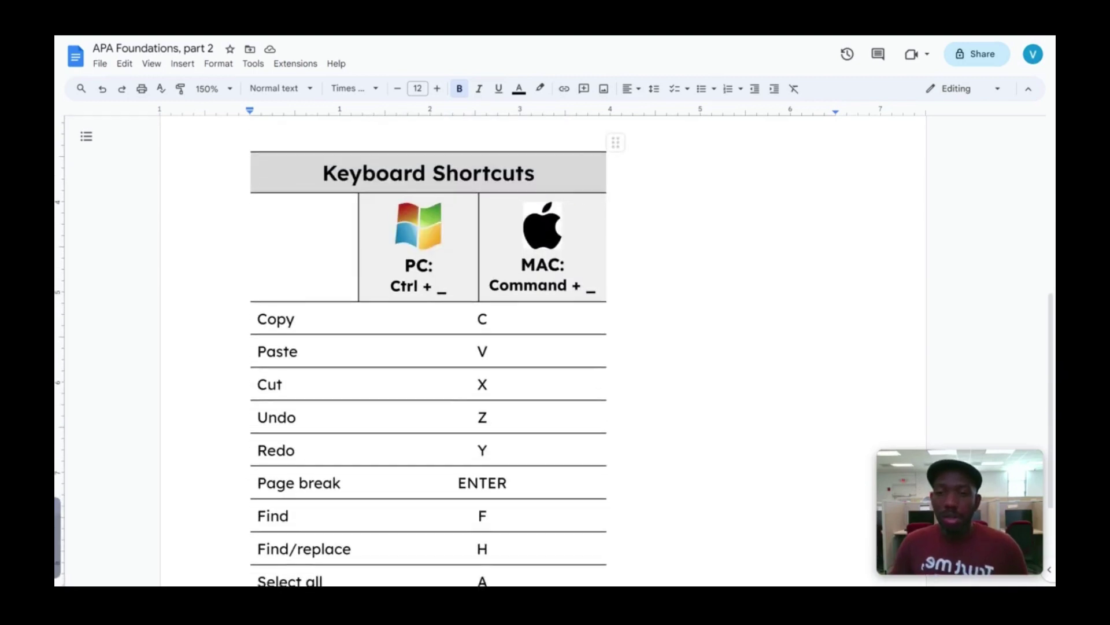
scroll(428, 347, down, 1)
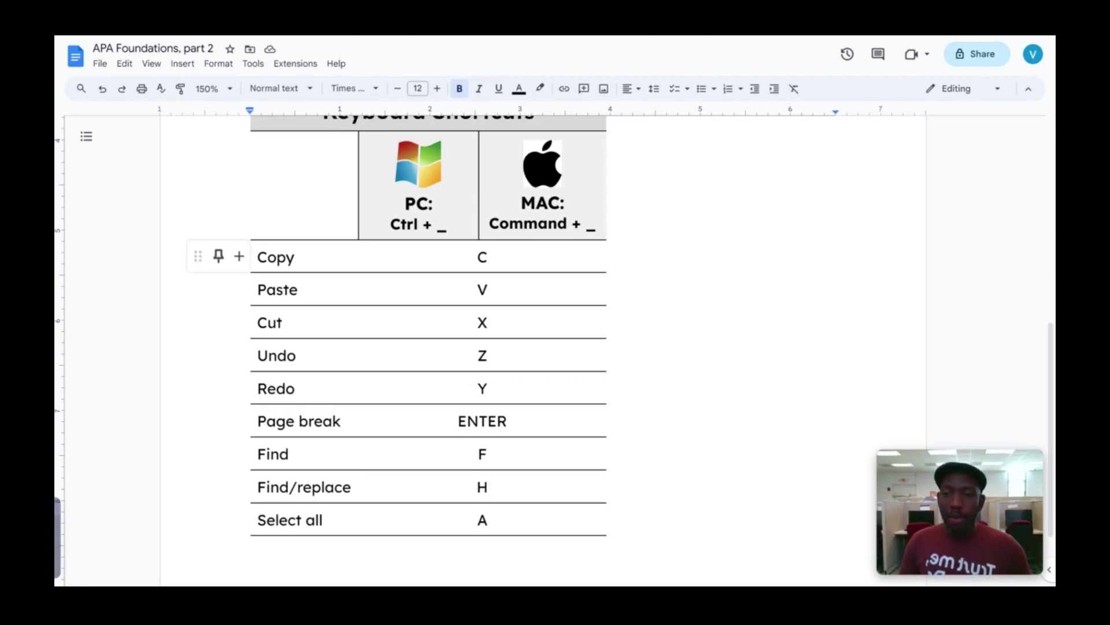
drag(258, 257, 295, 257)
key(ctrl+c)
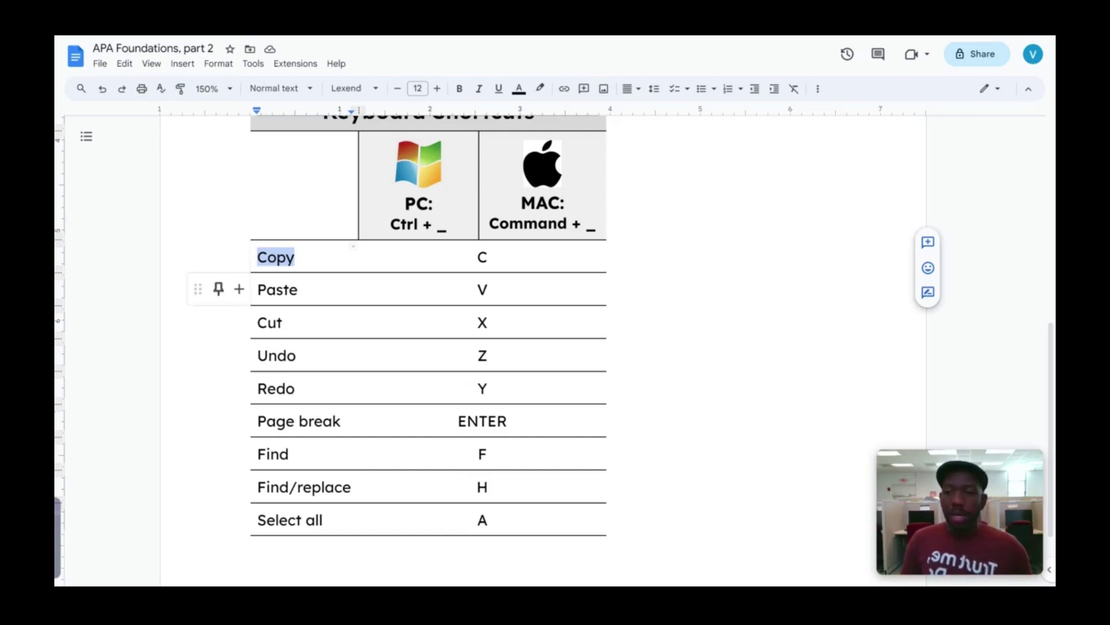
click(298, 289)
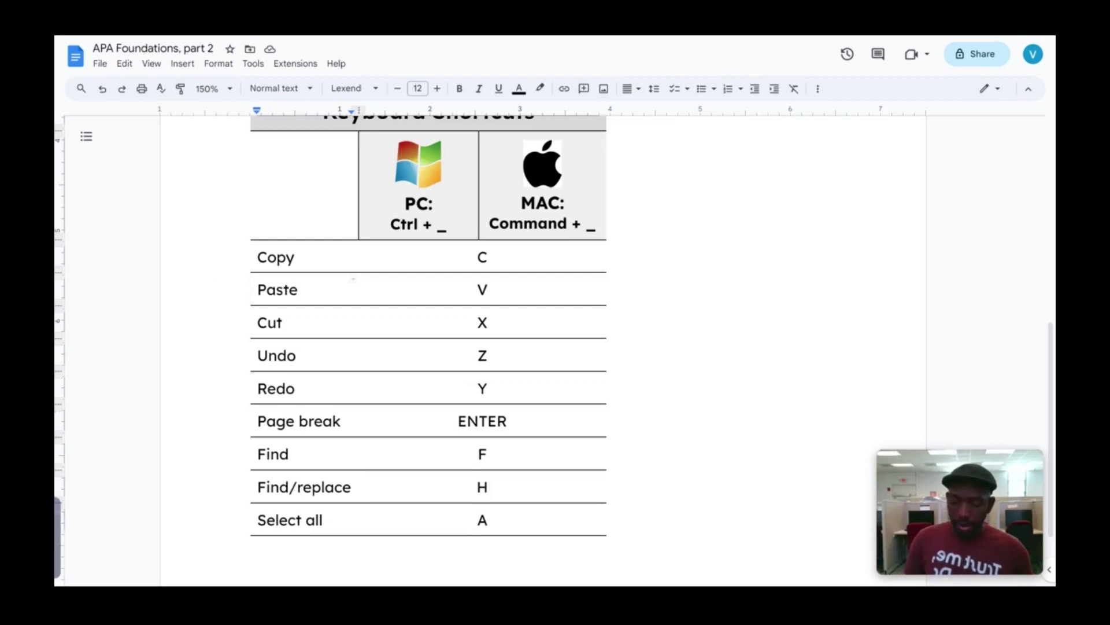
click(295, 257)
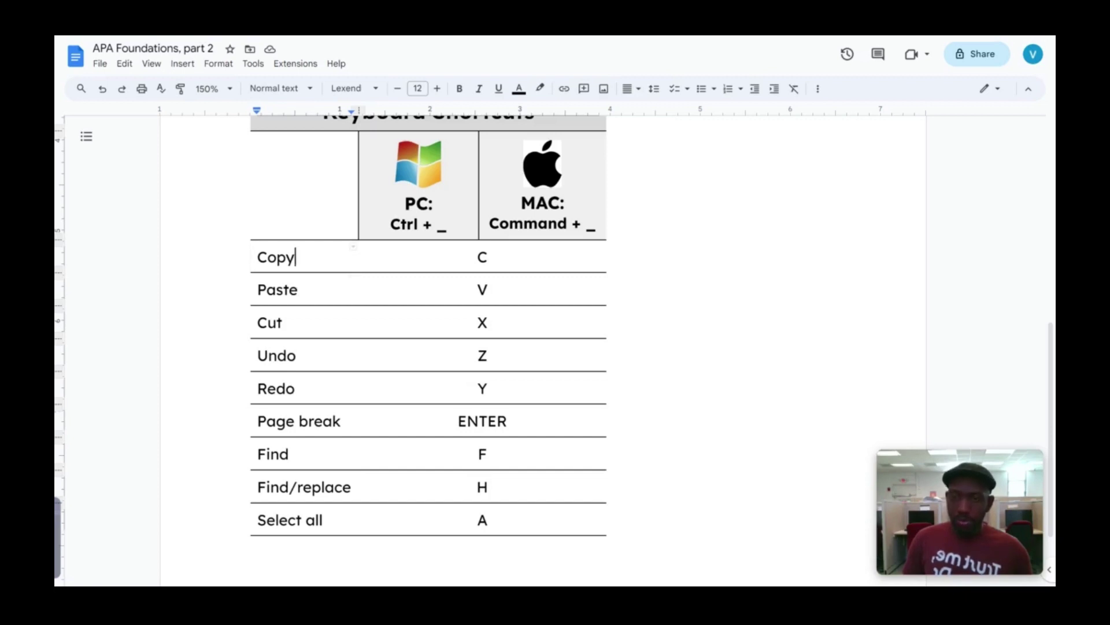
key(ctrl+v)
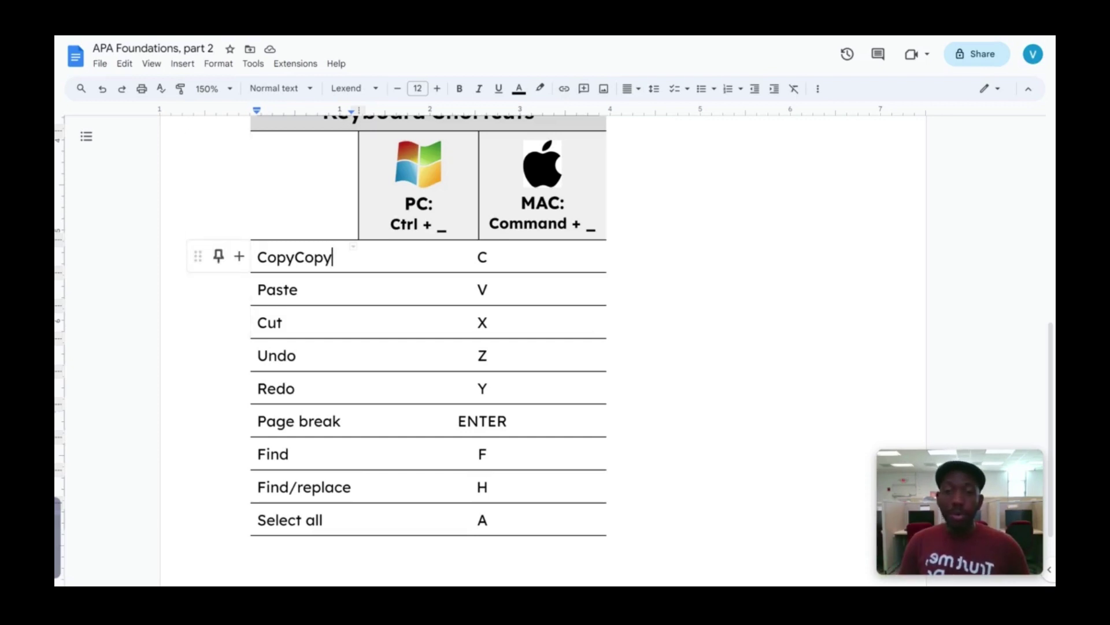
drag(295, 257, 332, 257)
key(ctrl+c)
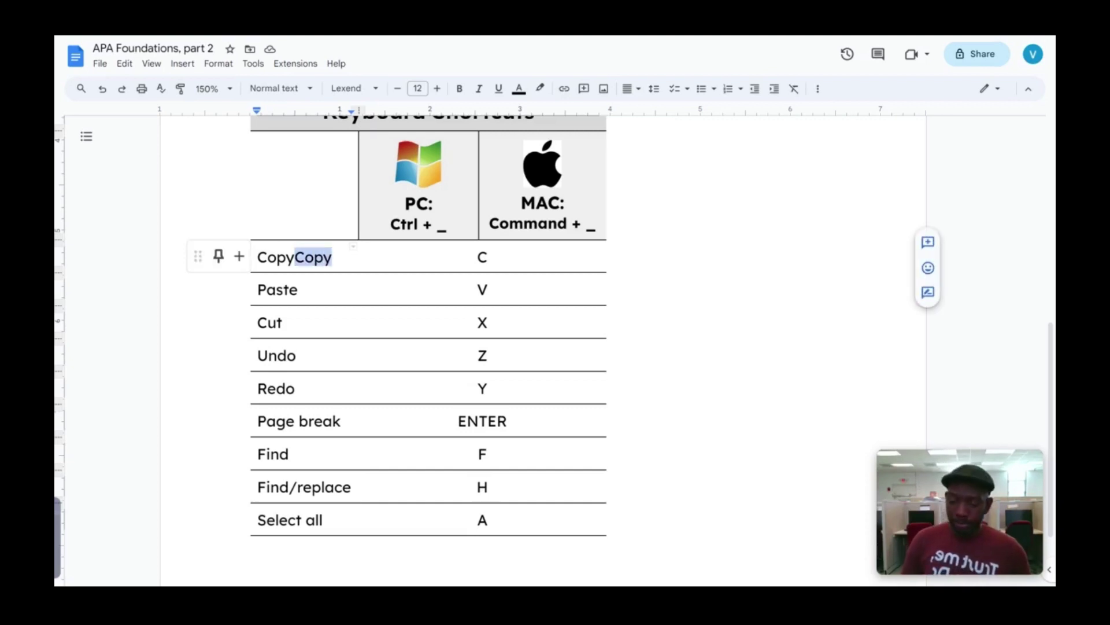
key(BackSpace)
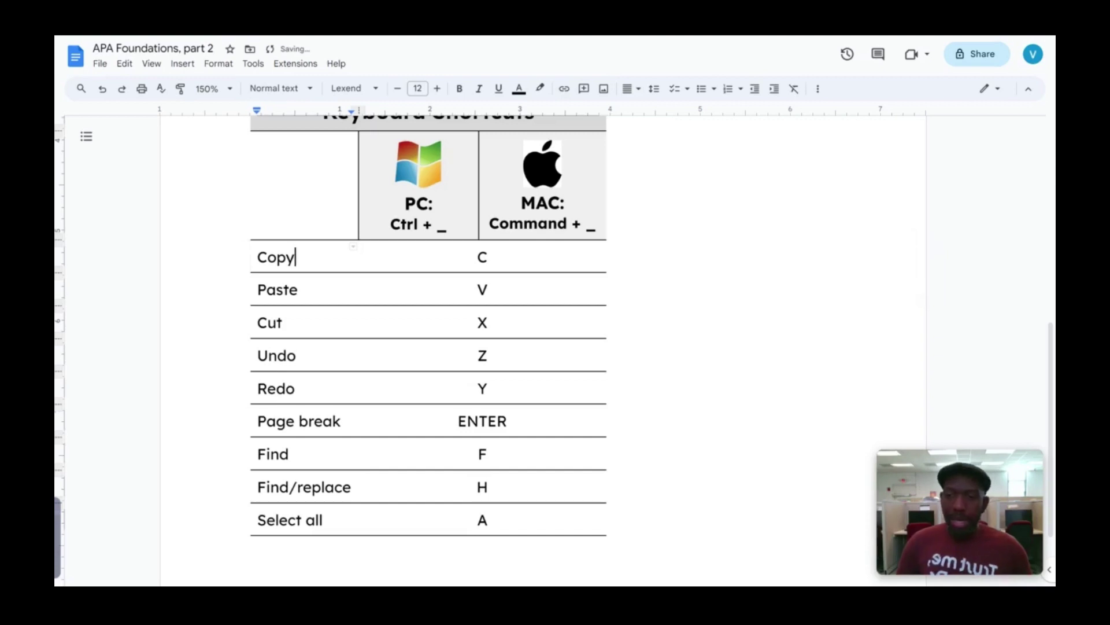
Step: Paste Copy after Paste in the table, then remove the pasted text again
click(298, 289)
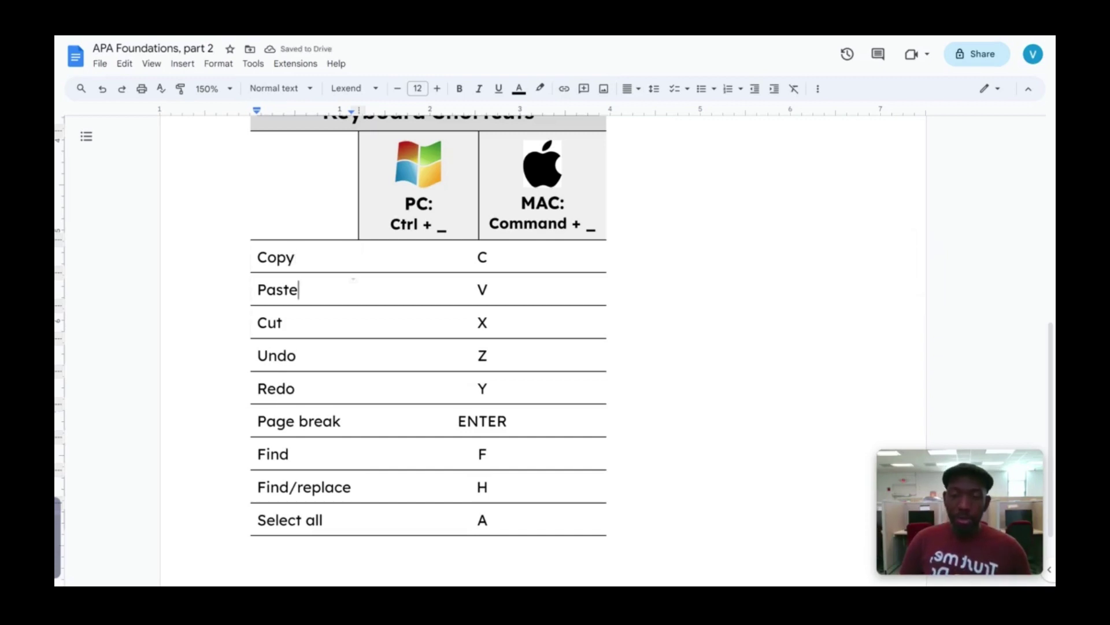
key(ctrl+v)
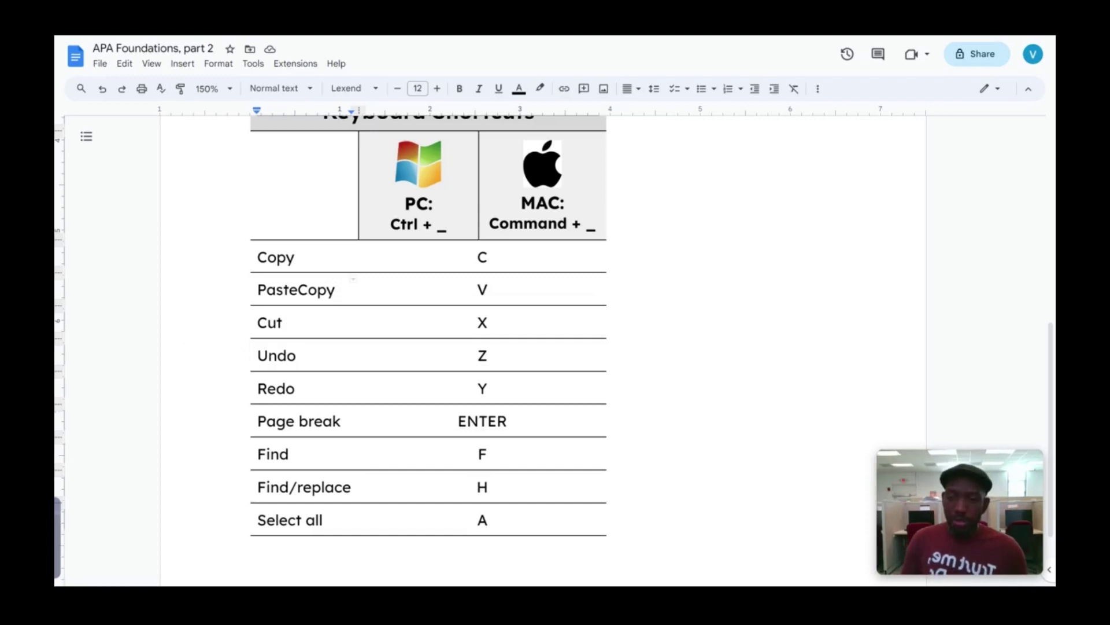
key(BackSpace)
key(BackSpace)
key(BackSpace)
key(BackSpace)
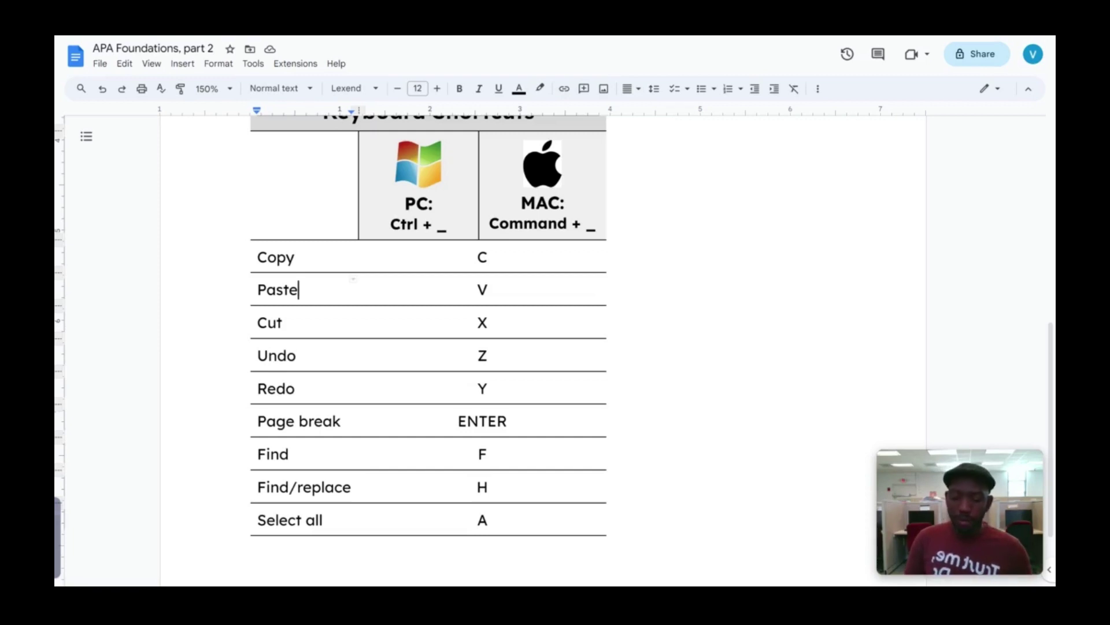
key(ctrl+v)
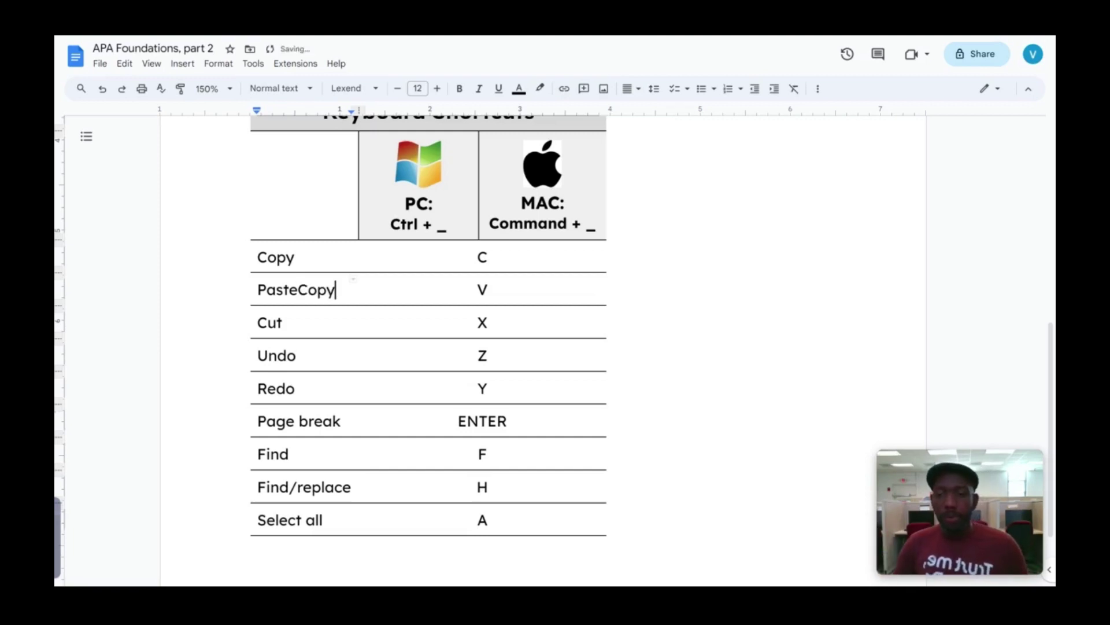
key(shift+Left)
key(shift+Left)
key(shift+Left)
key(shift+Left)
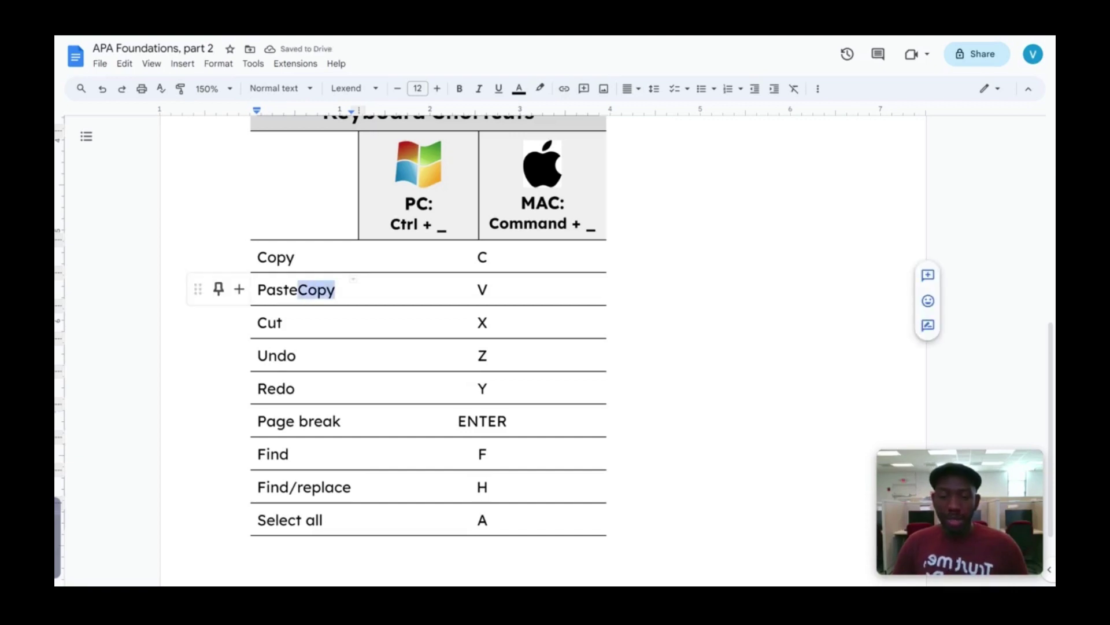
key(BackSpace)
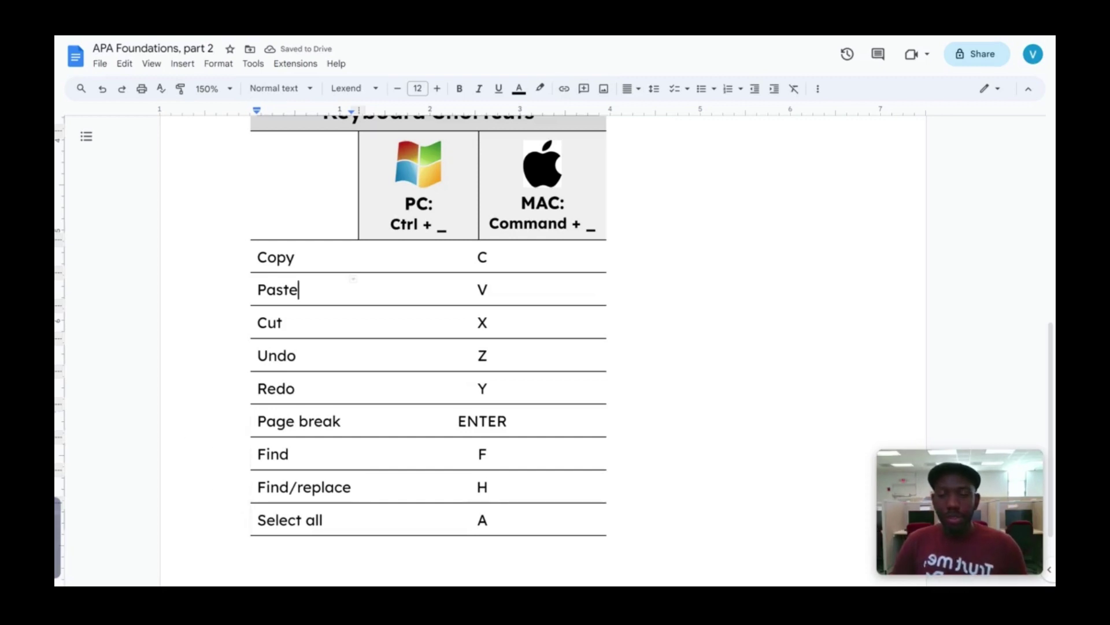
Step: Add blank lines on the empty line above the table, then remove them
scroll(428, 347, up, 1)
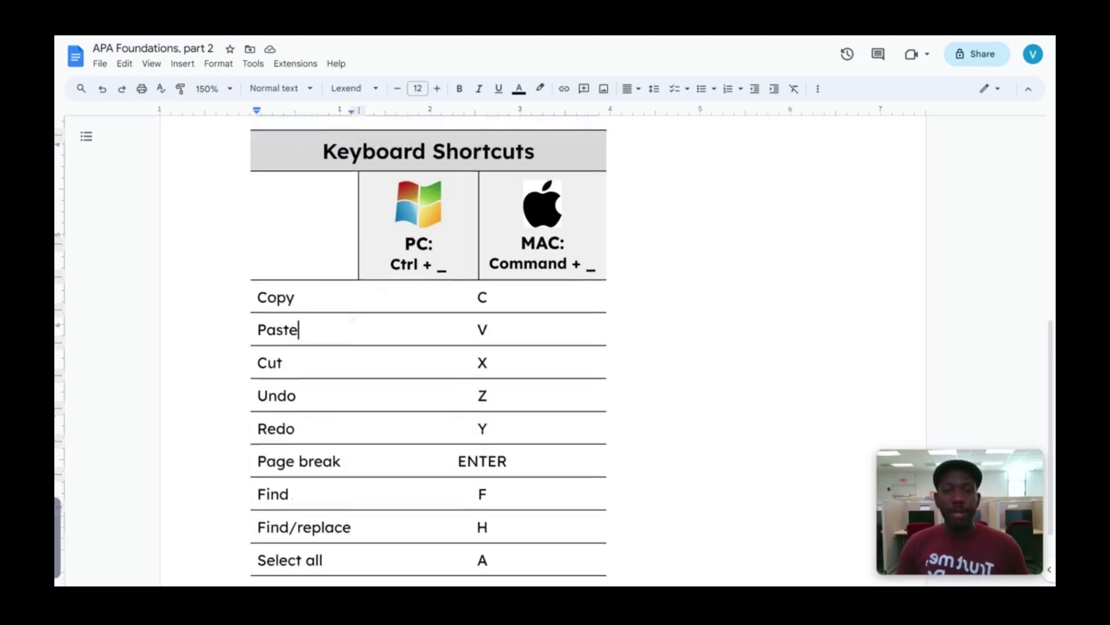
scroll(428, 347, up, 2)
click(253, 190)
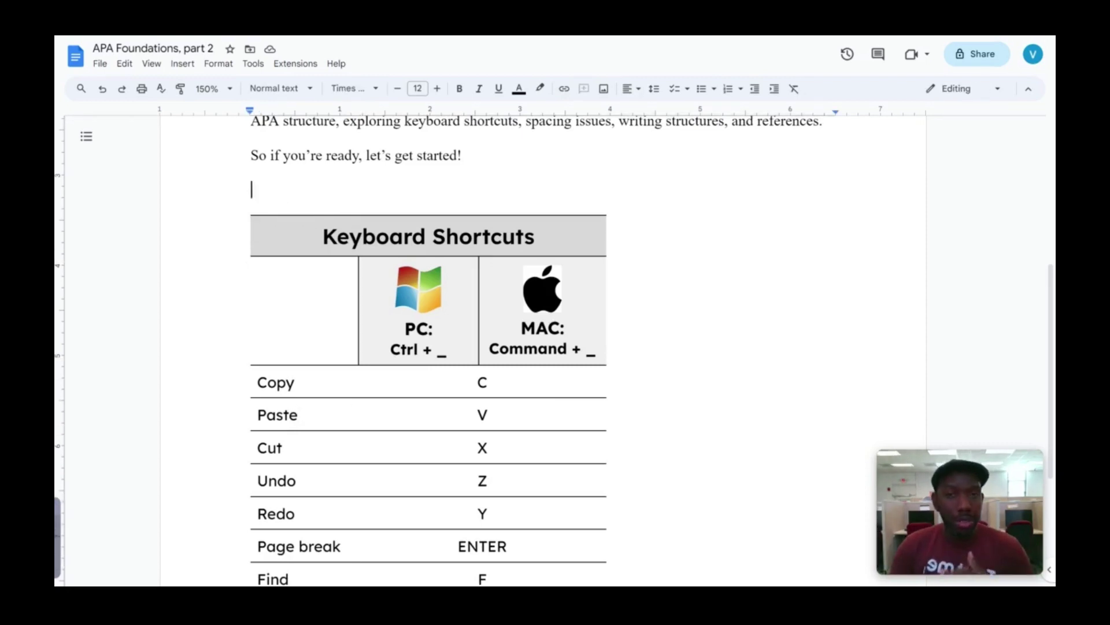
key(Return)
key(Return)
key(Return)
key(Return)
key(Return)
key(Return)
key(Return)
key(Return)
key(Return)
key(Return)
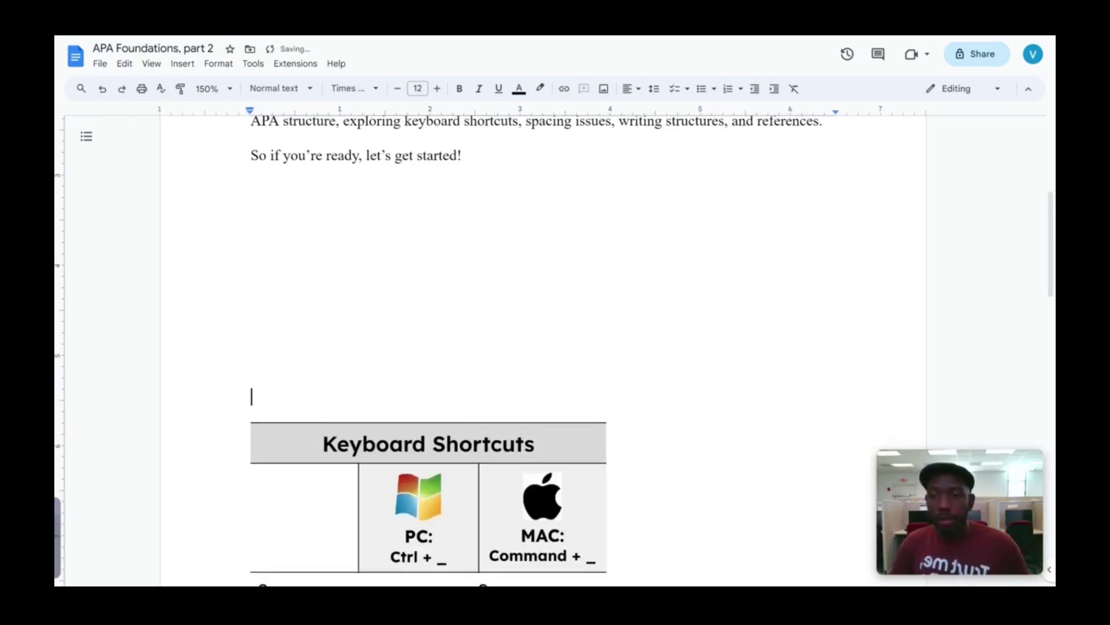
key(Return)
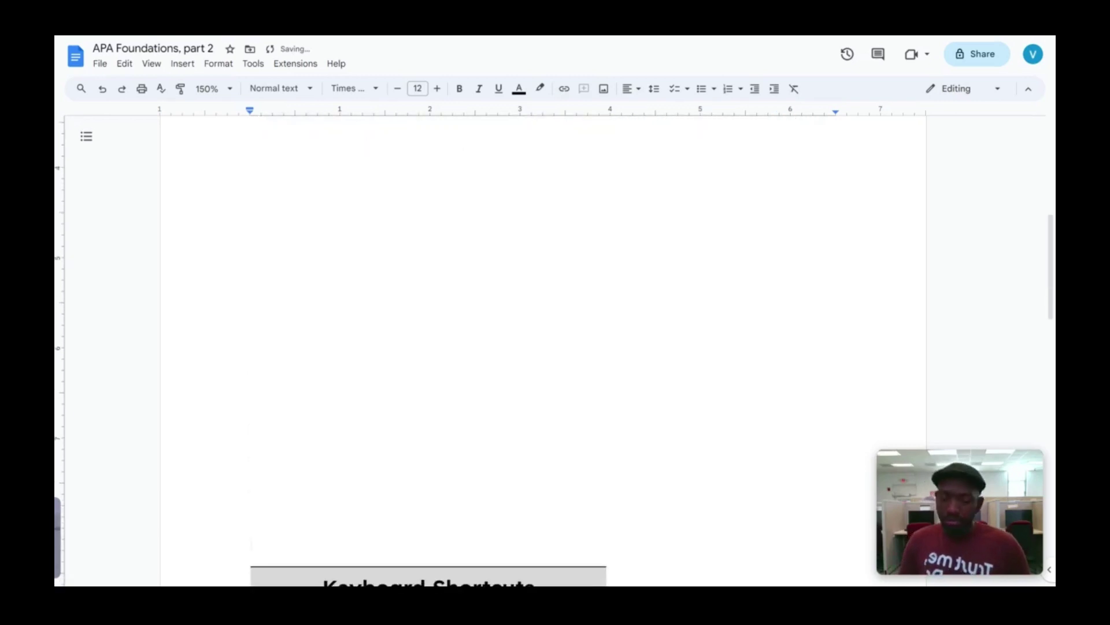
key(BackSpace)
key(BackSpace)
key(BackSpace)
key(BackSpace)
key(BackSpace)
key(BackSpace)
key(BackSpace)
key(BackSpace)
key(BackSpace)
key(BackSpace)
key(BackSpace)
key(BackSpace)
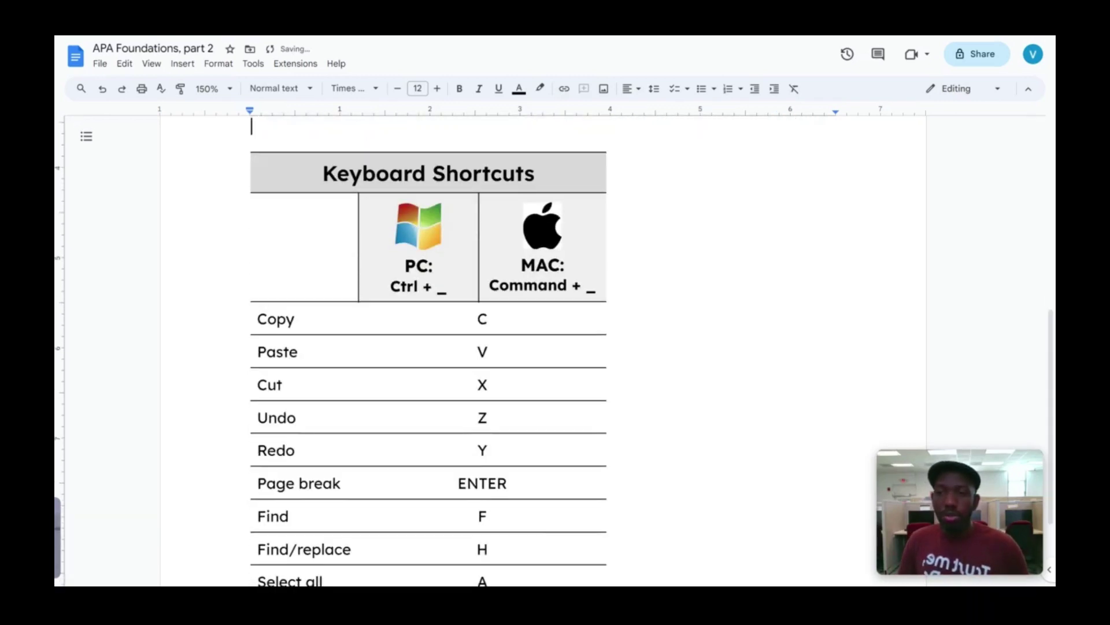
Step: Check Insert > Break for Page break, then insert a page break above the table with Ctrl+Enter
scroll(428, 347, up, 3)
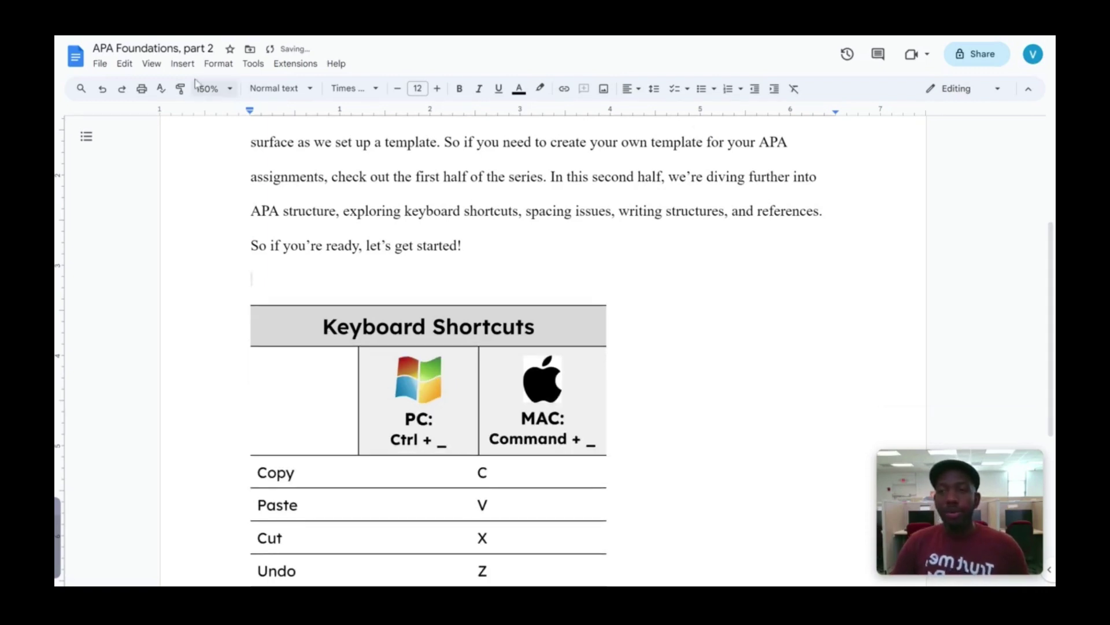
click(182, 63)
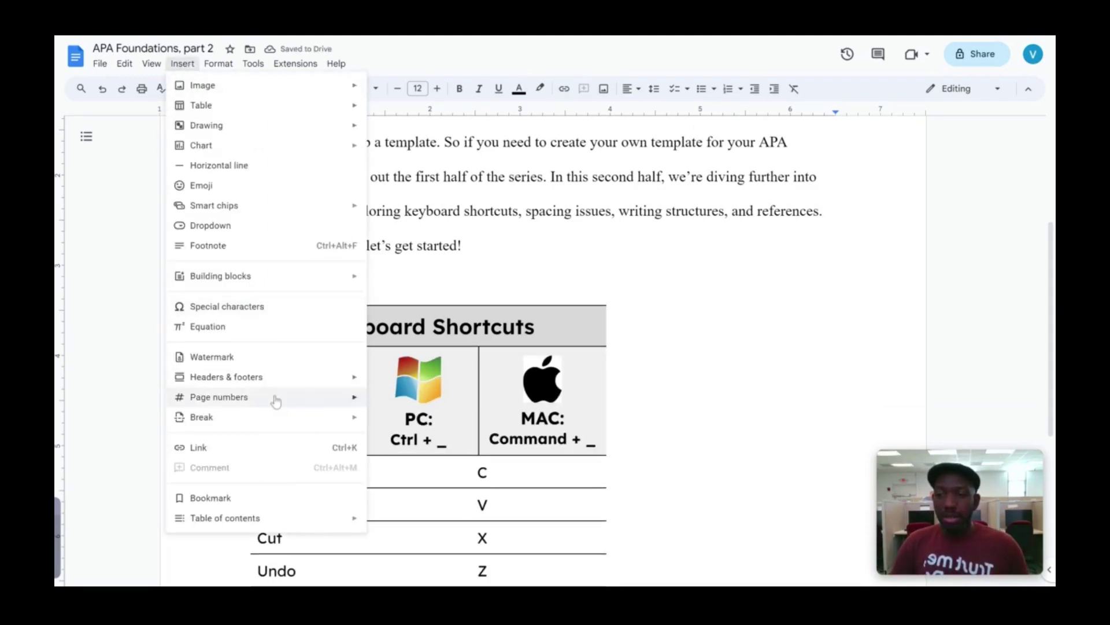
mouse_move(337, 418)
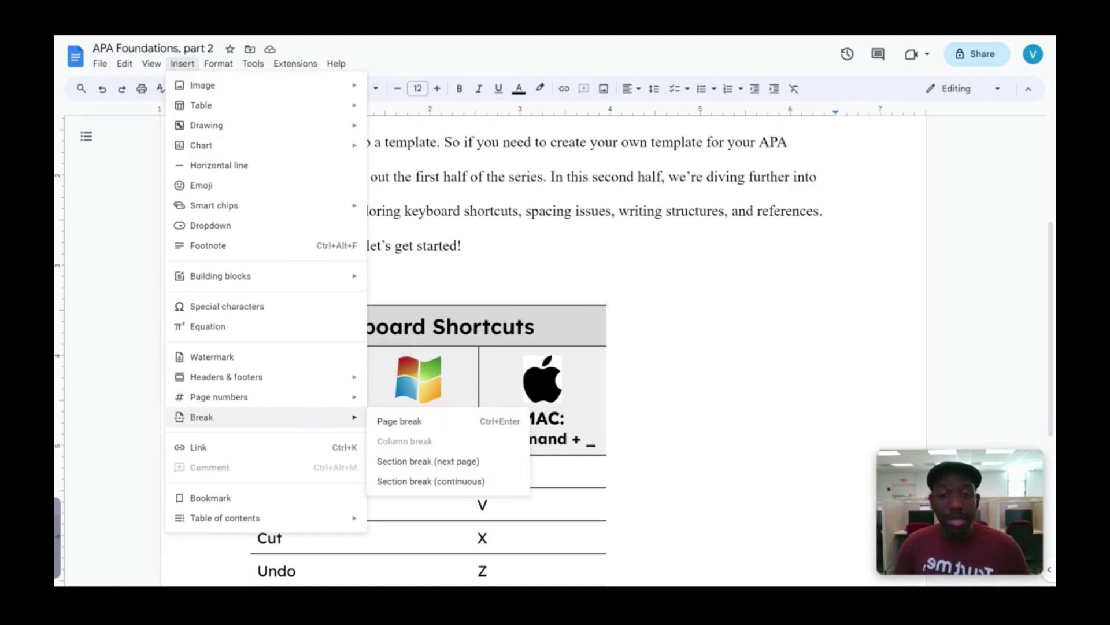
key(Escape)
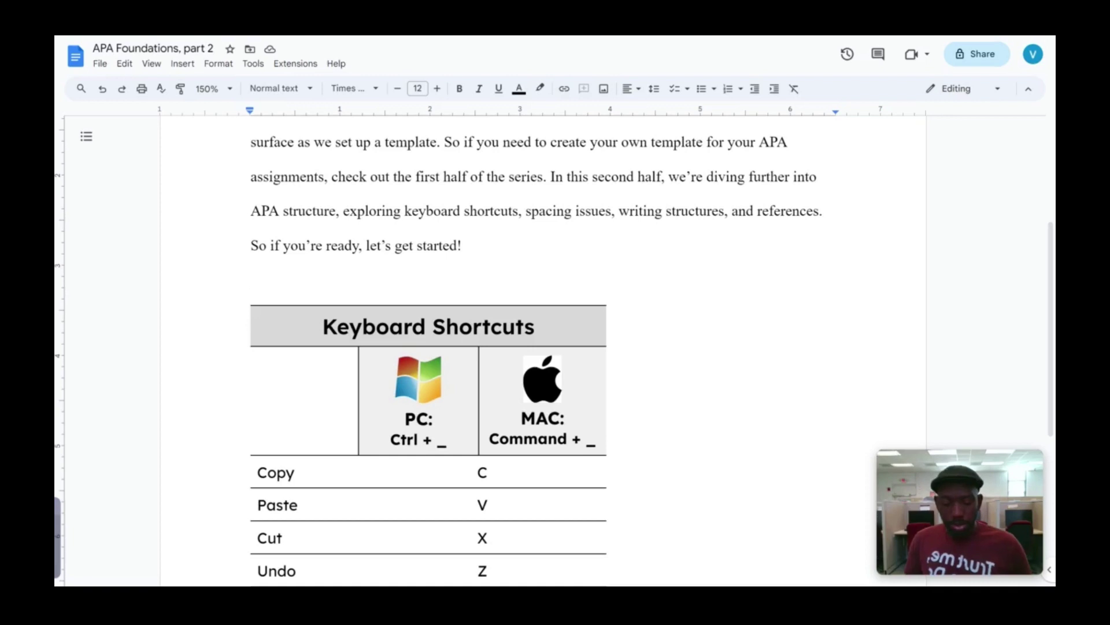
key(ctrl+Return)
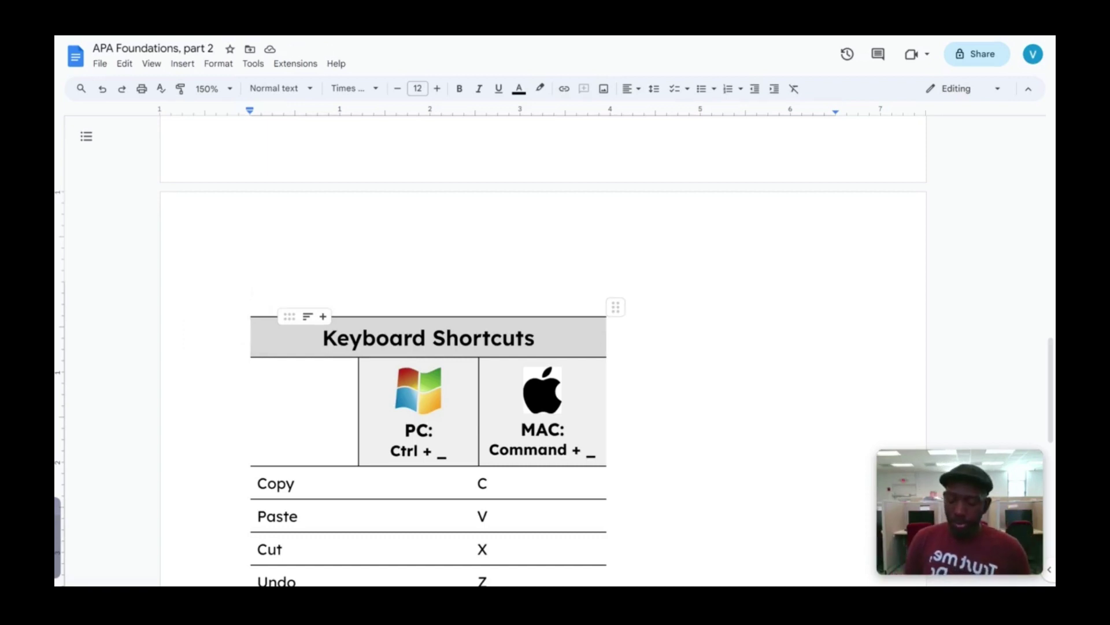
Step: Delete the page break above the table, then click into the Find, Select all and F cells
key(BackSpace)
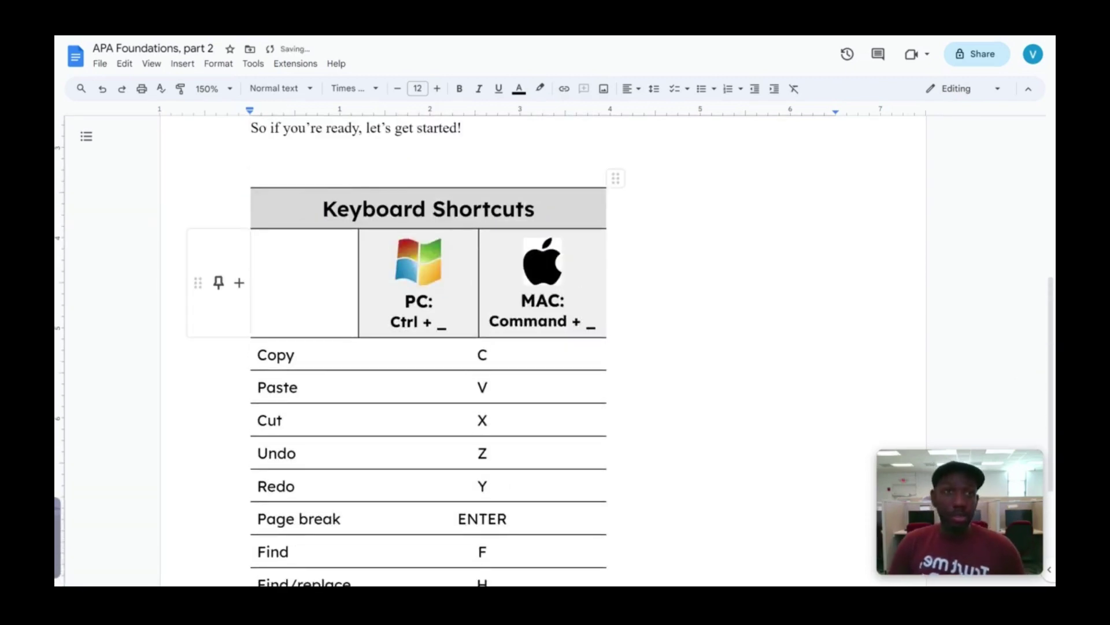
scroll(428, 347, down, 3)
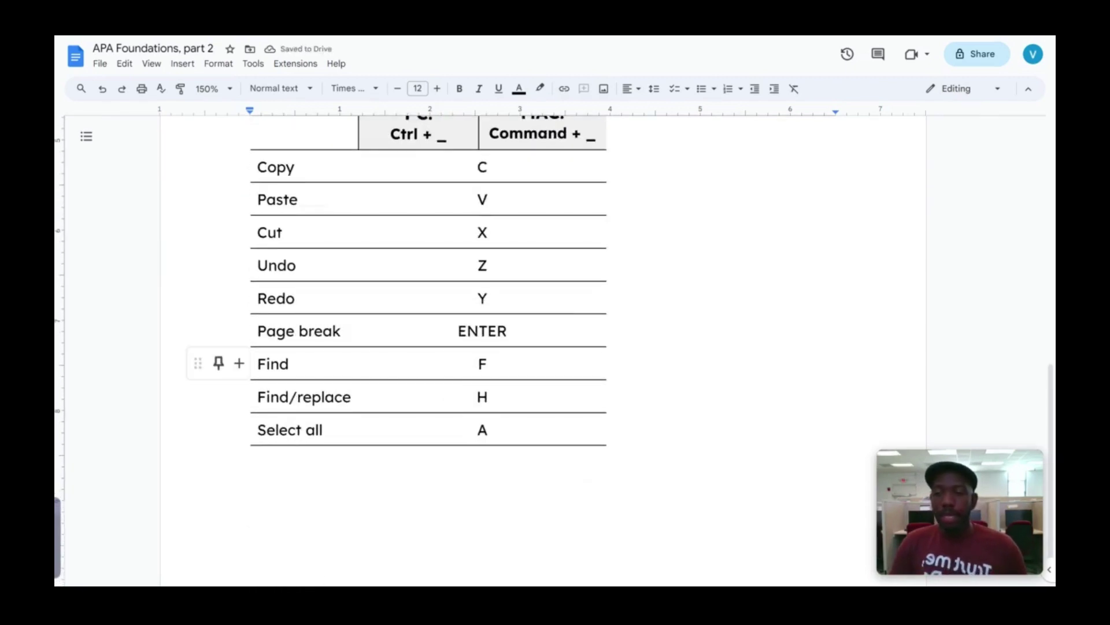
click(353, 361)
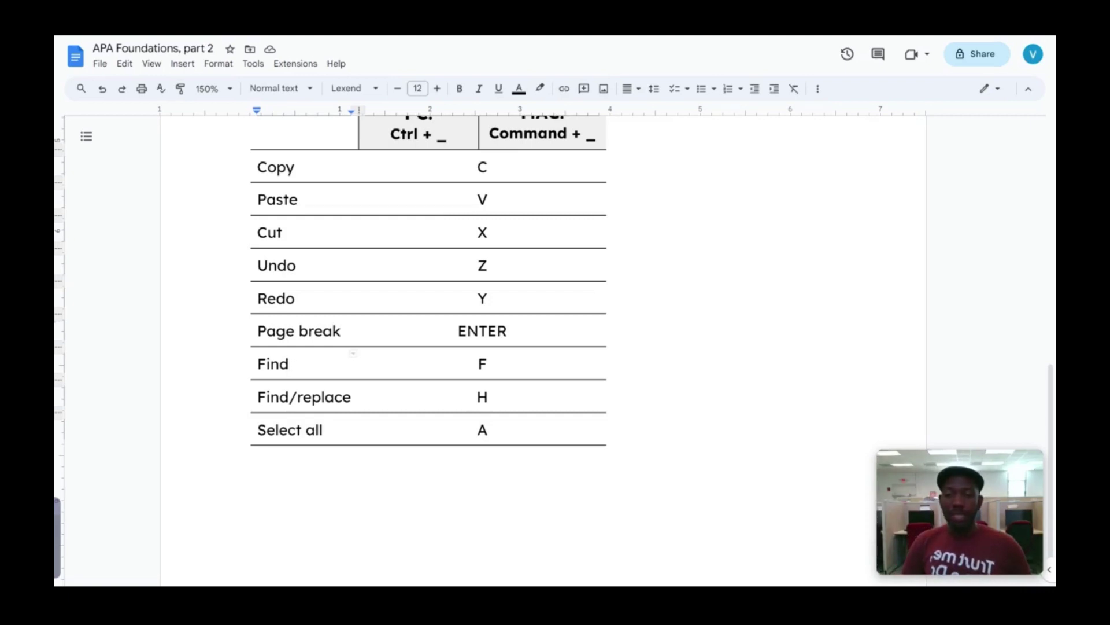
click(602, 418)
click(601, 353)
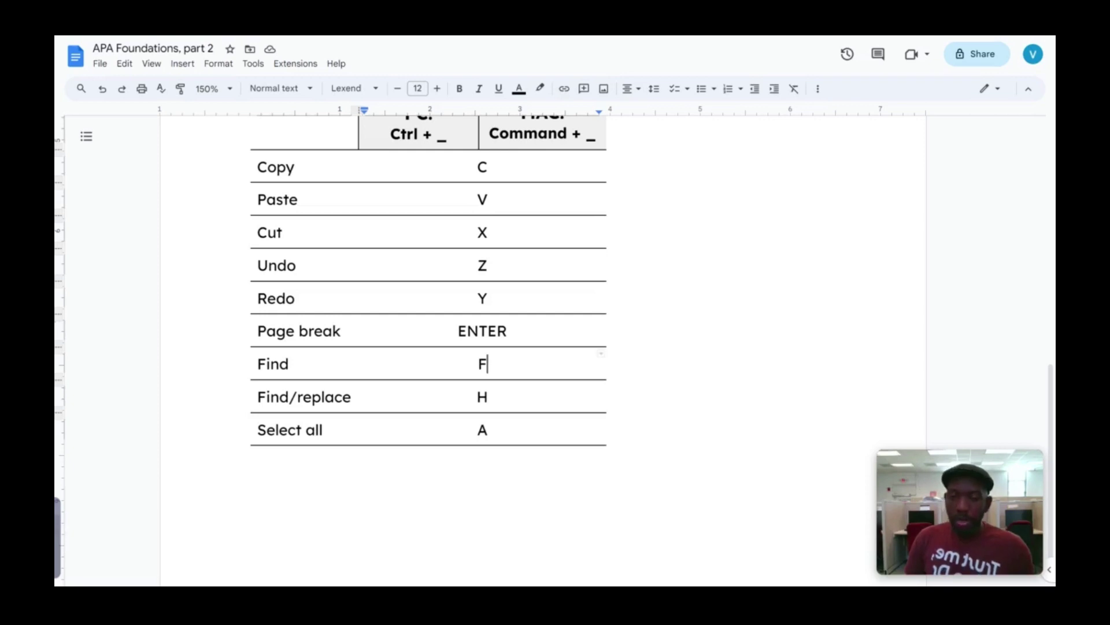
Step: Search the document for 'half' and step through its three matches
key(ctrl+f)
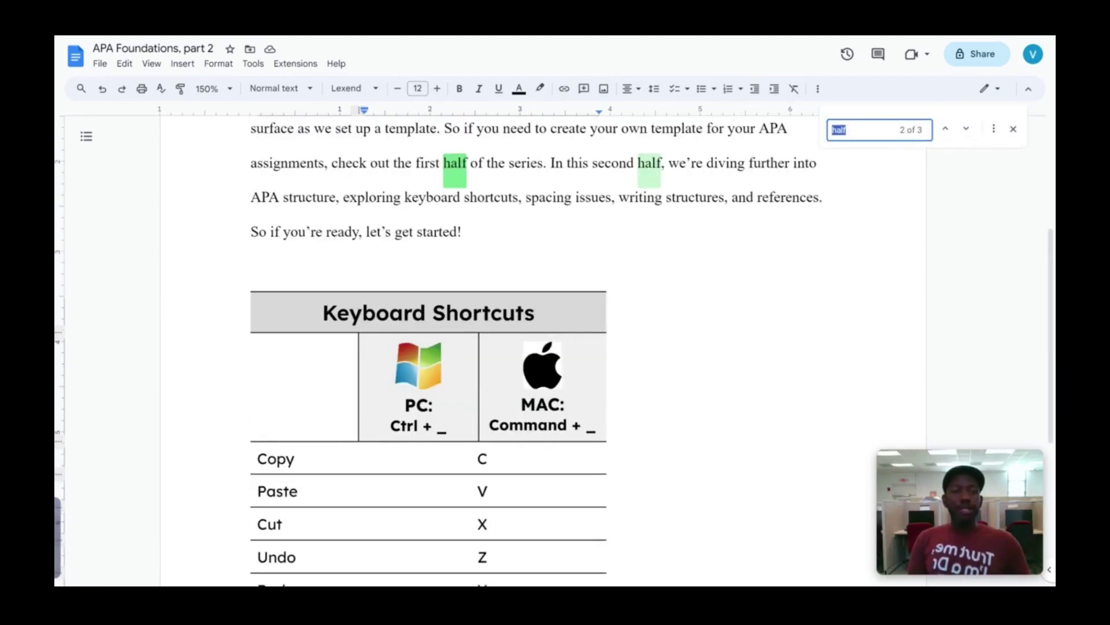
key(BackSpace)
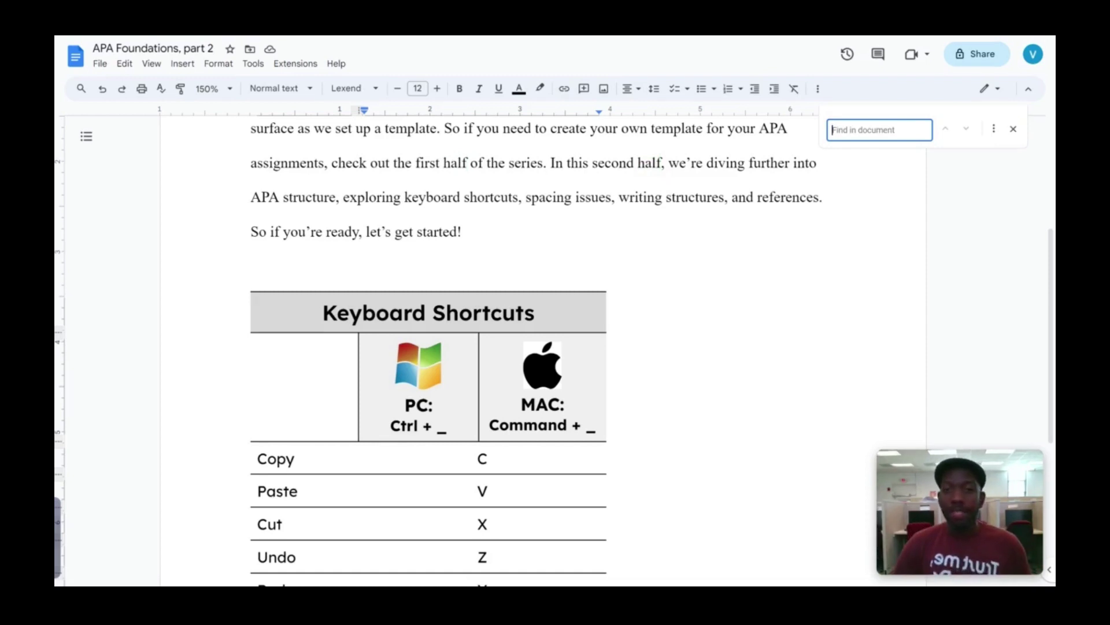
text(h)
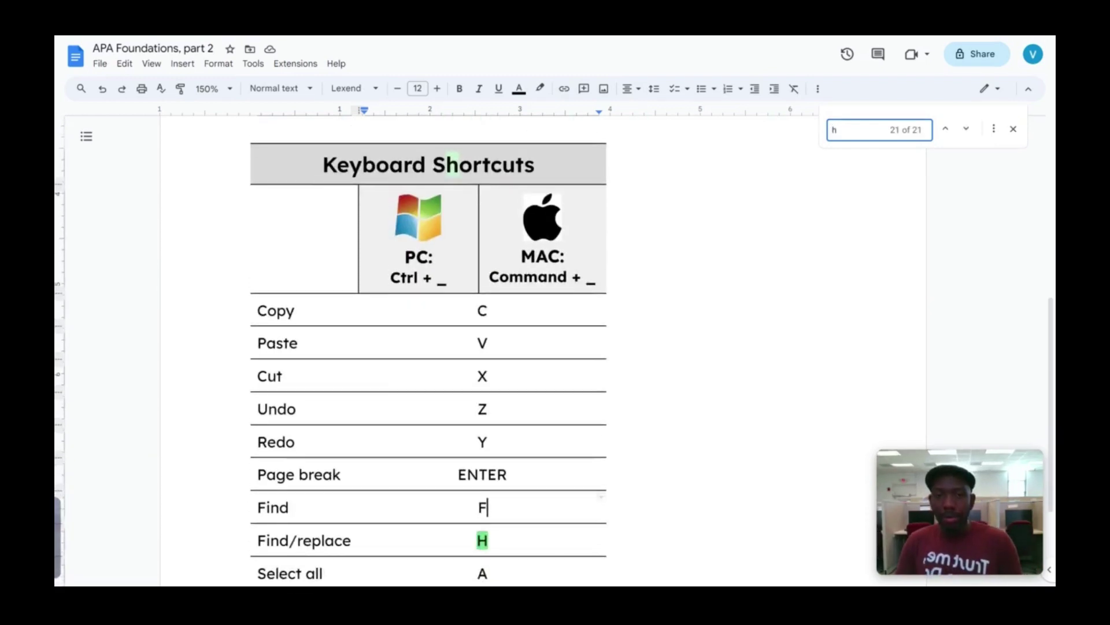
text(alf)
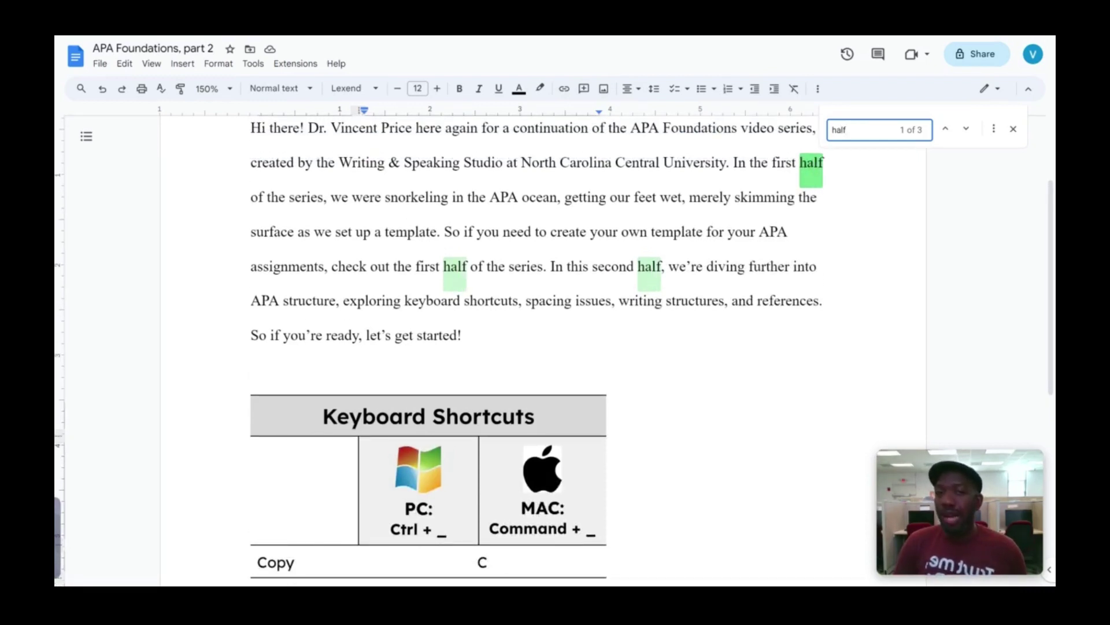
scroll(538, 347, up, 1)
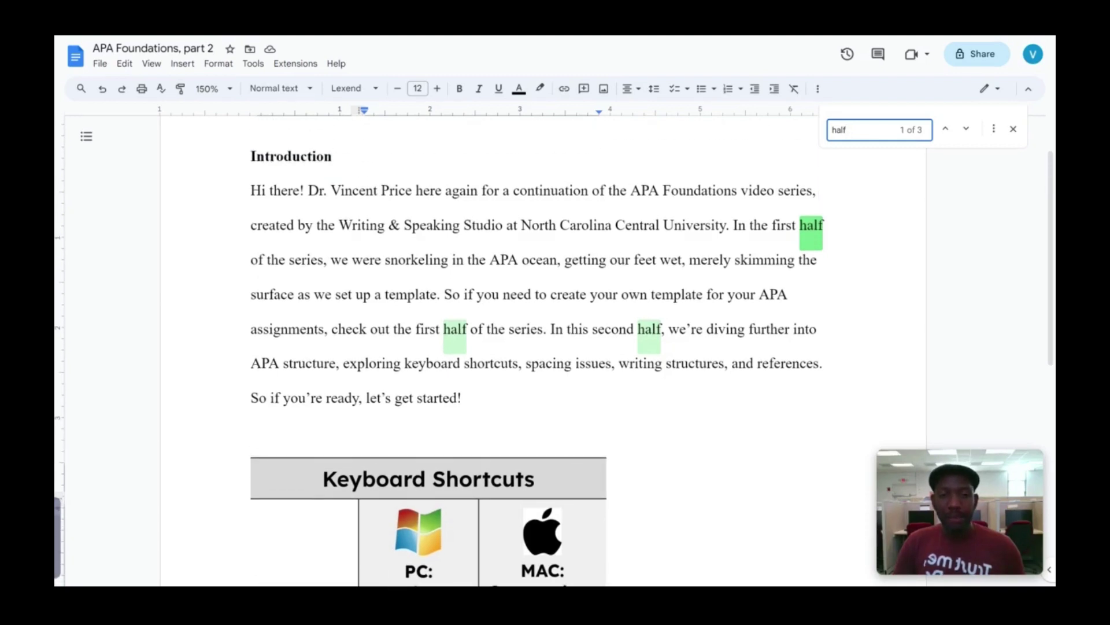
click(967, 129)
click(968, 129)
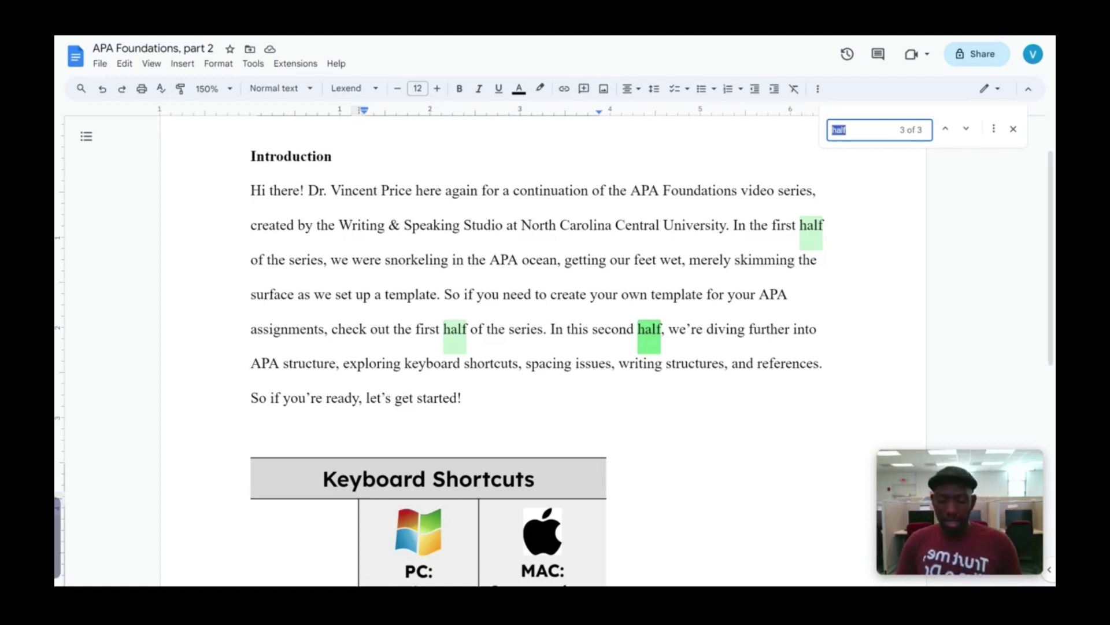
Step: Search for 'ocean' instead, then close the find bar
text(ocean)
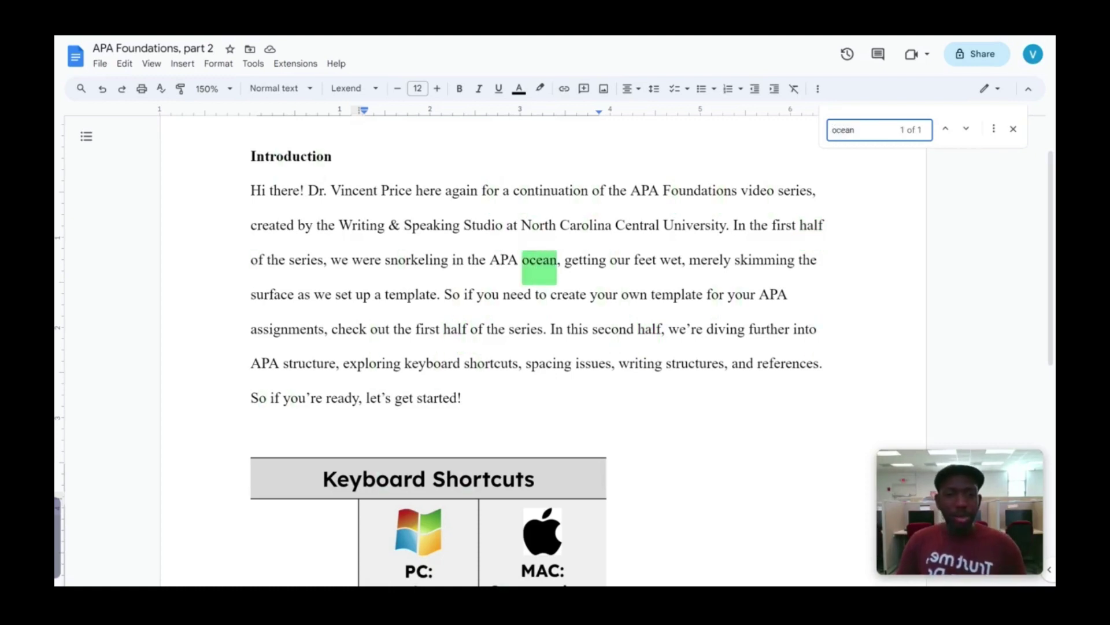
click(1013, 129)
scroll(535, 202, down, 6)
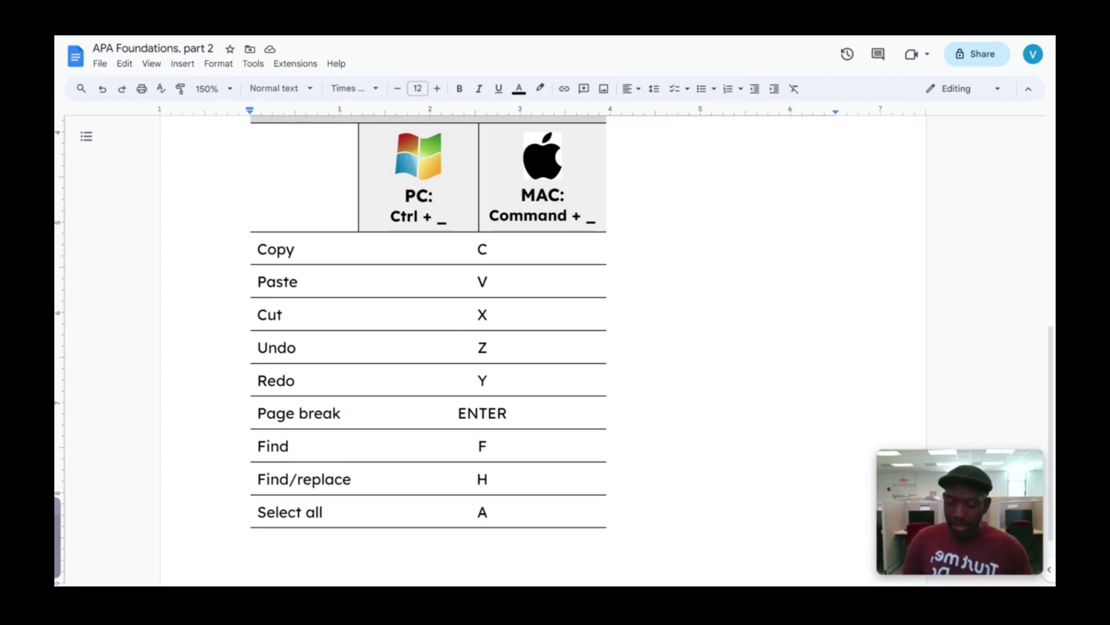
Step: Use Find and replace (Ctrl+H) to replace the one 'ocean' match with 'sea', then close it
key(ctrl+h)
text(ocean)
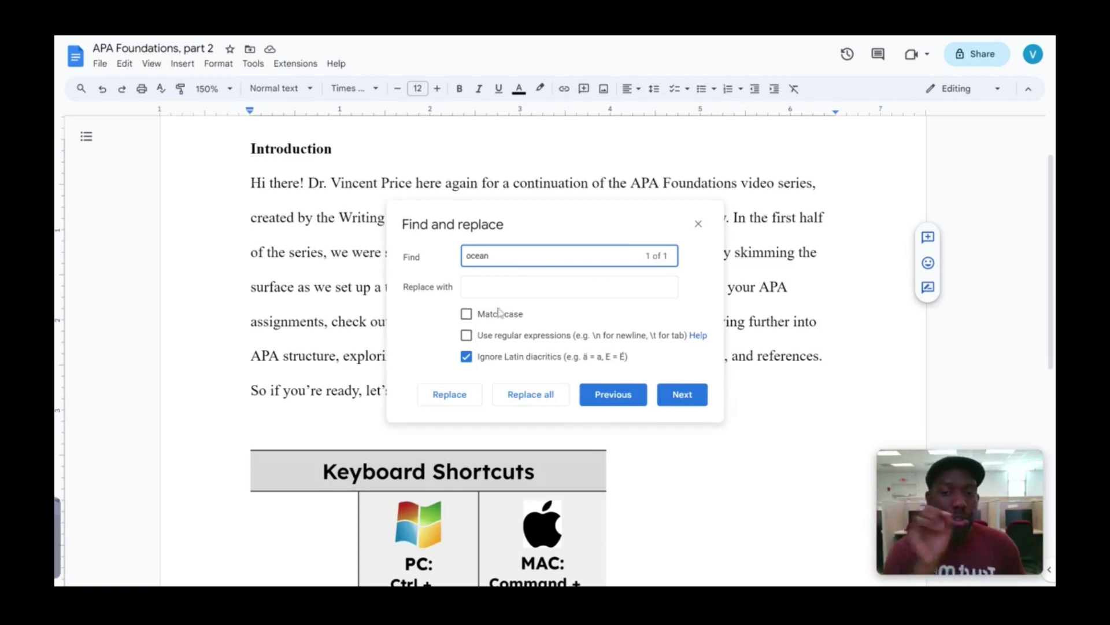
key(Tab)
text(sea)
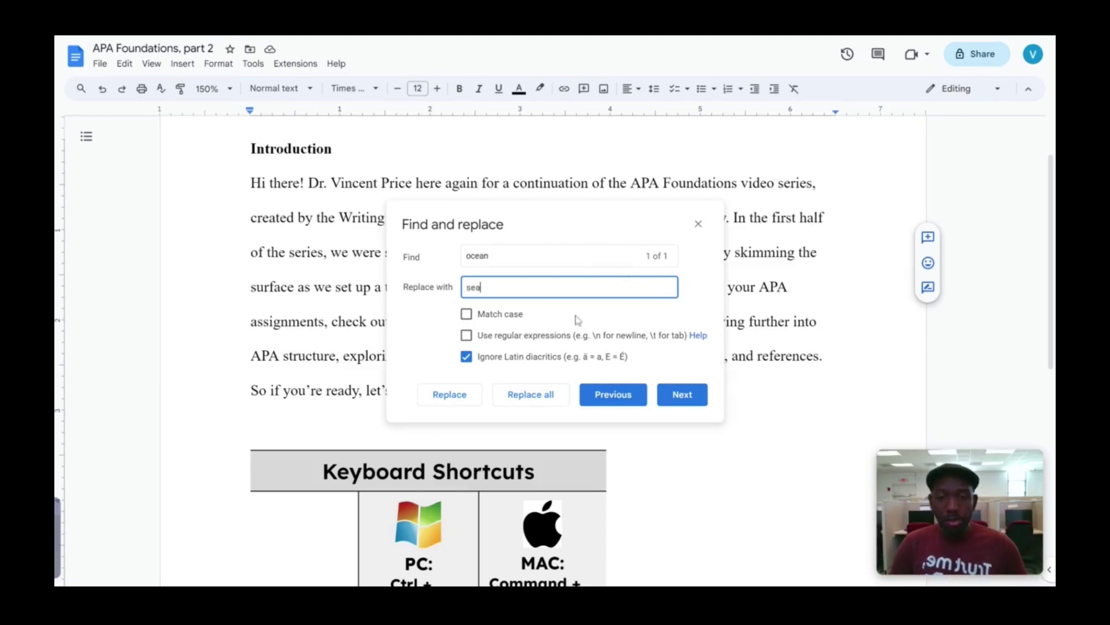
click(679, 398)
drag(653, 225, 765, 333)
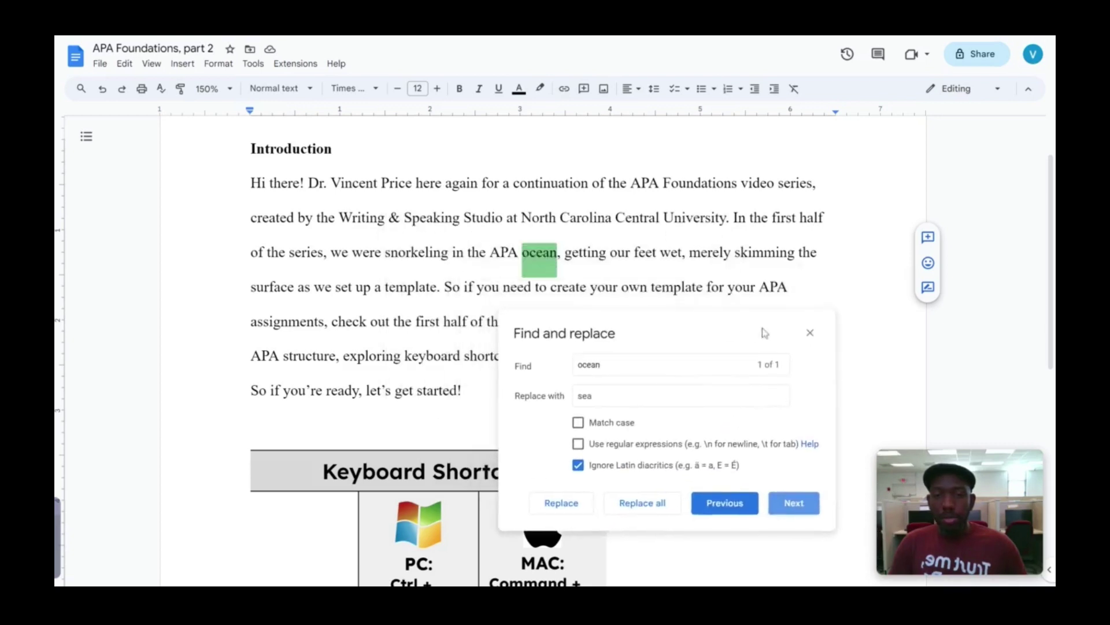
click(564, 503)
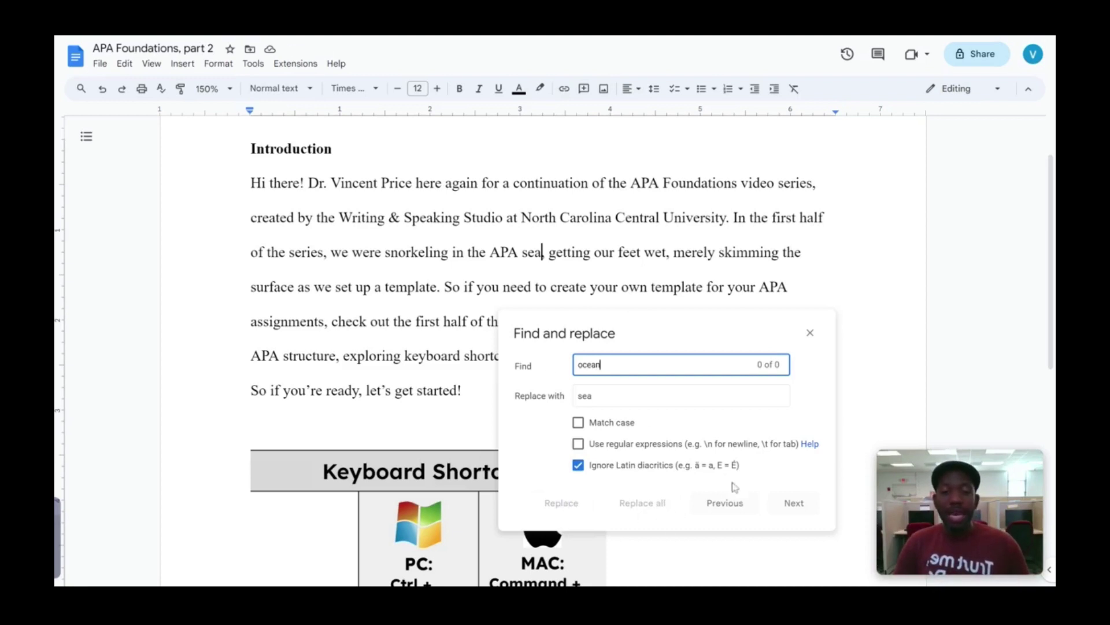
click(810, 333)
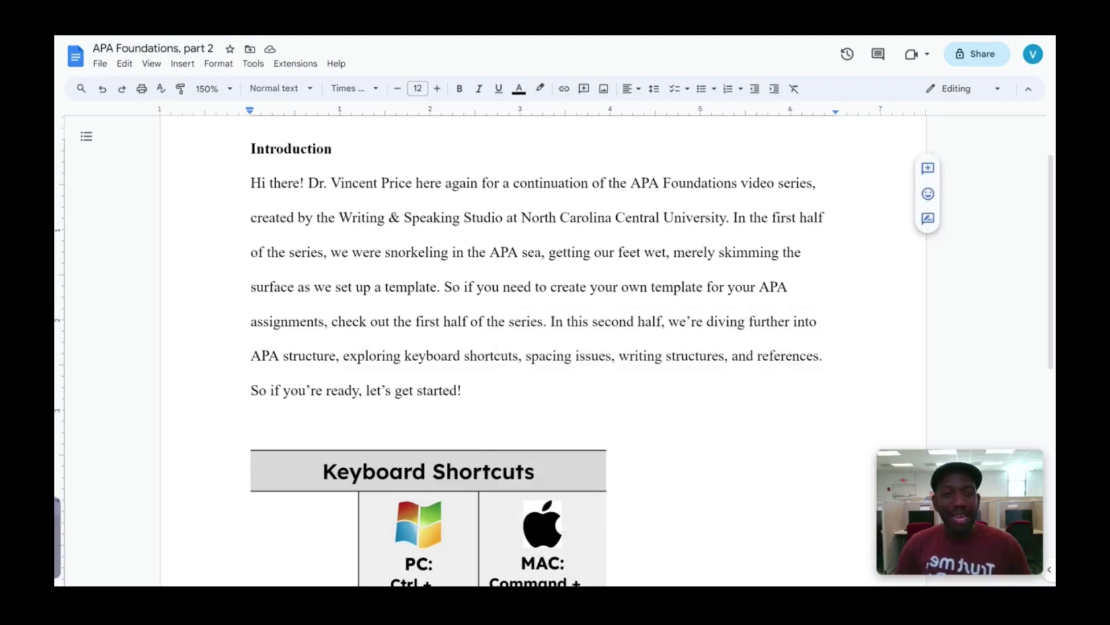
scroll(497, 347, down, 7)
scroll(427, 347, down, 1)
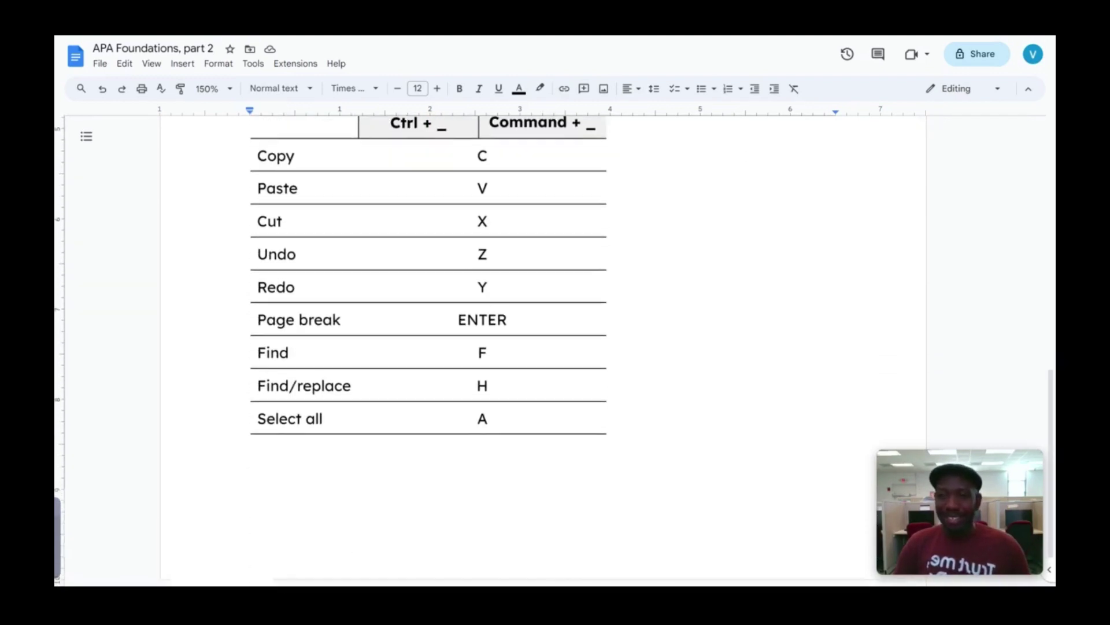
scroll(428, 347, up, 2)
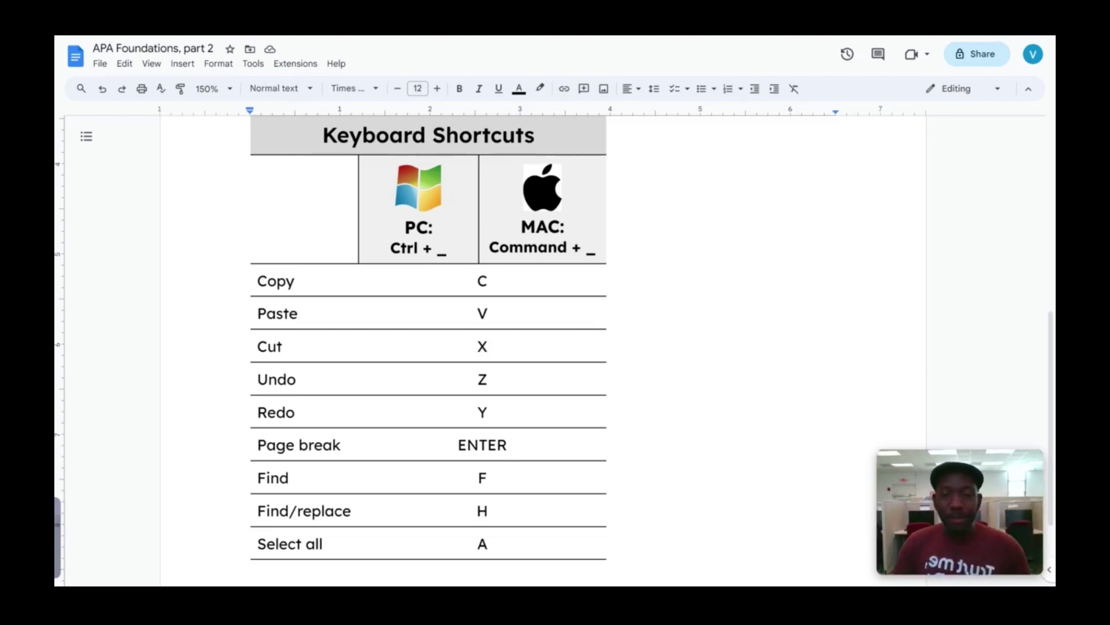
scroll(497, 347, up, 7)
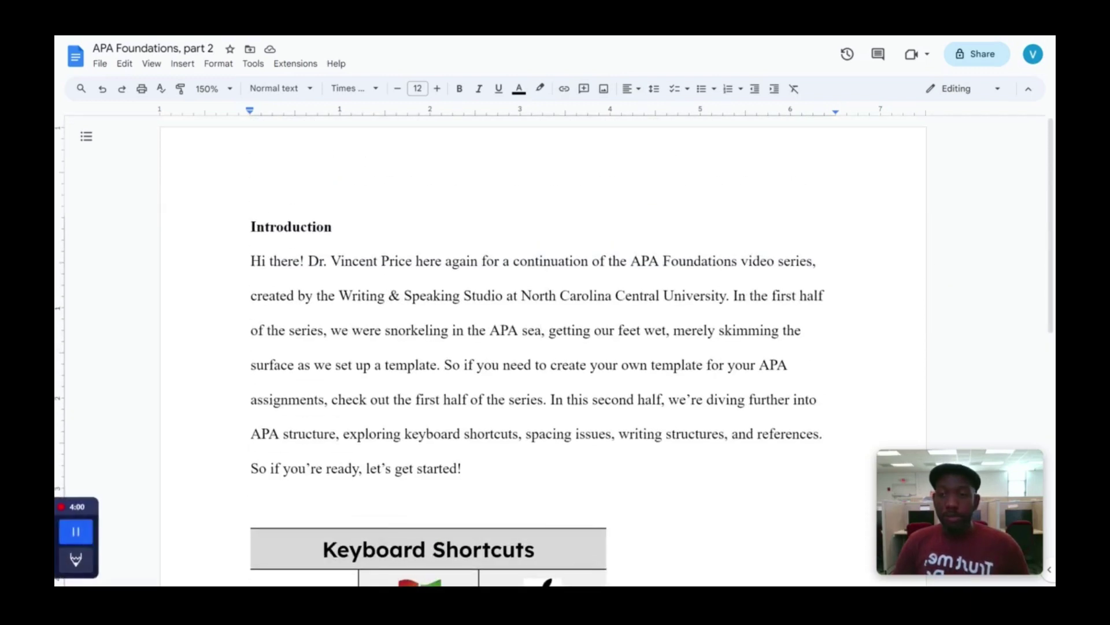
drag(250, 227, 737, 400)
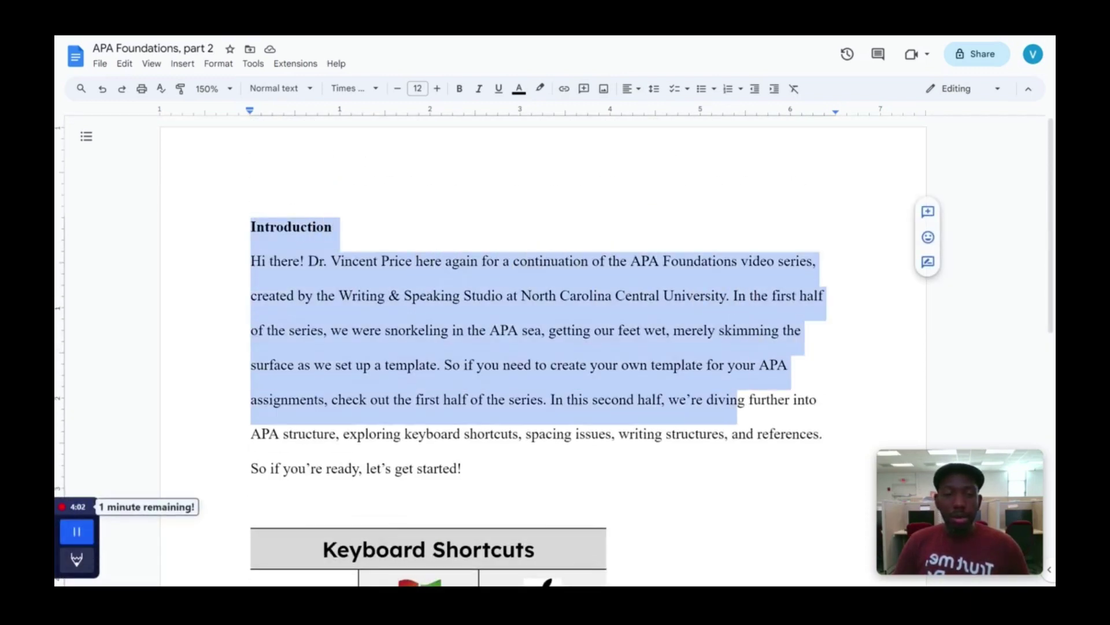
click(463, 467)
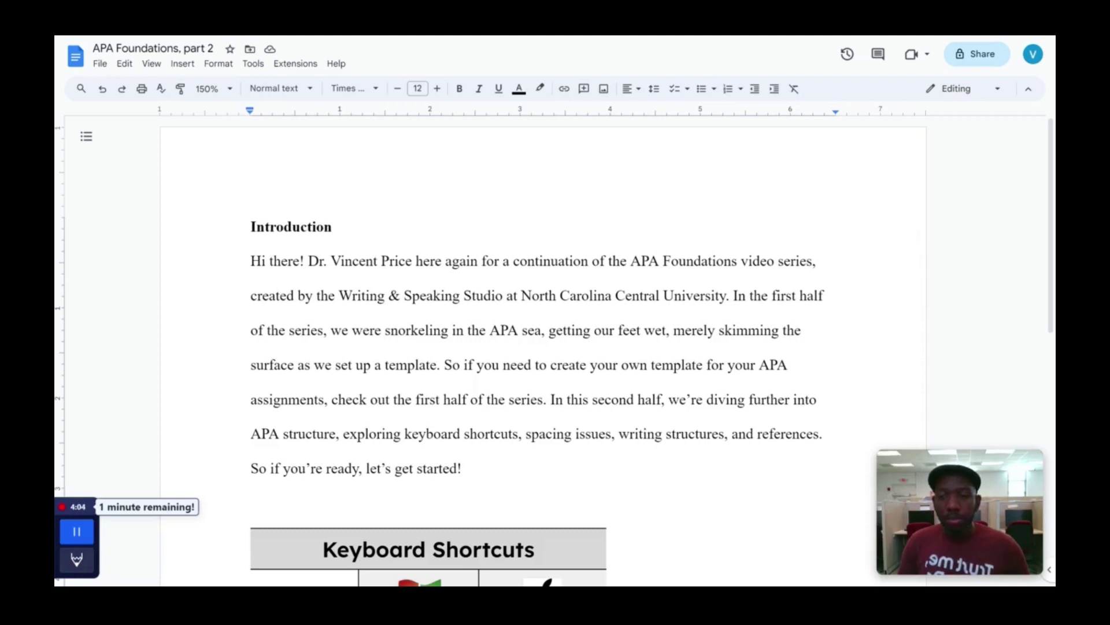
drag(251, 226, 257, 544)
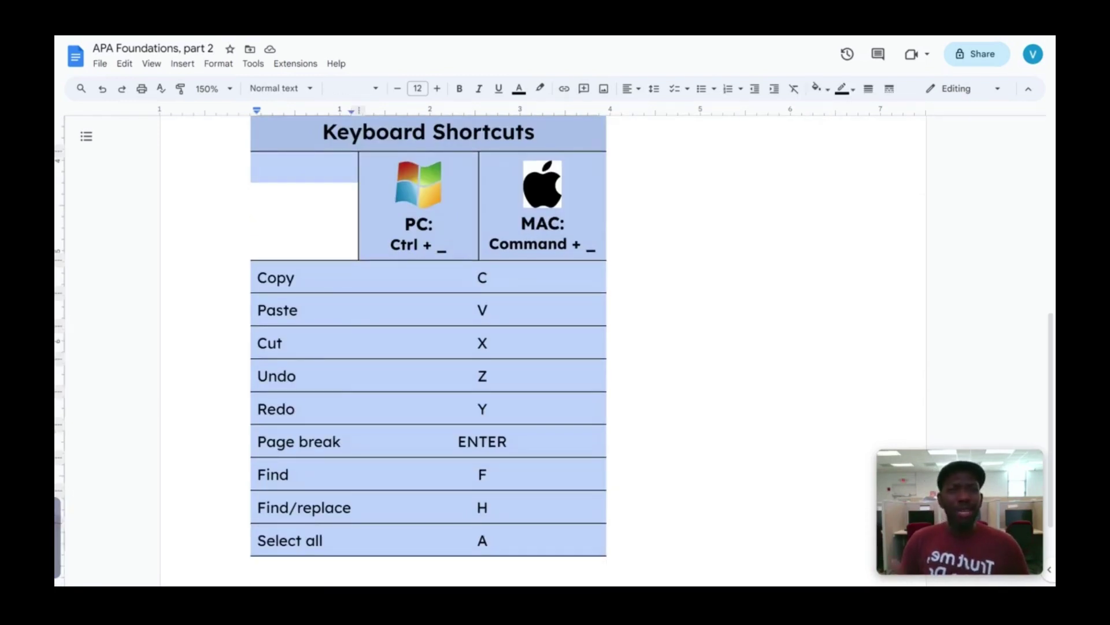
scroll(497, 347, up, 7)
click(329, 226)
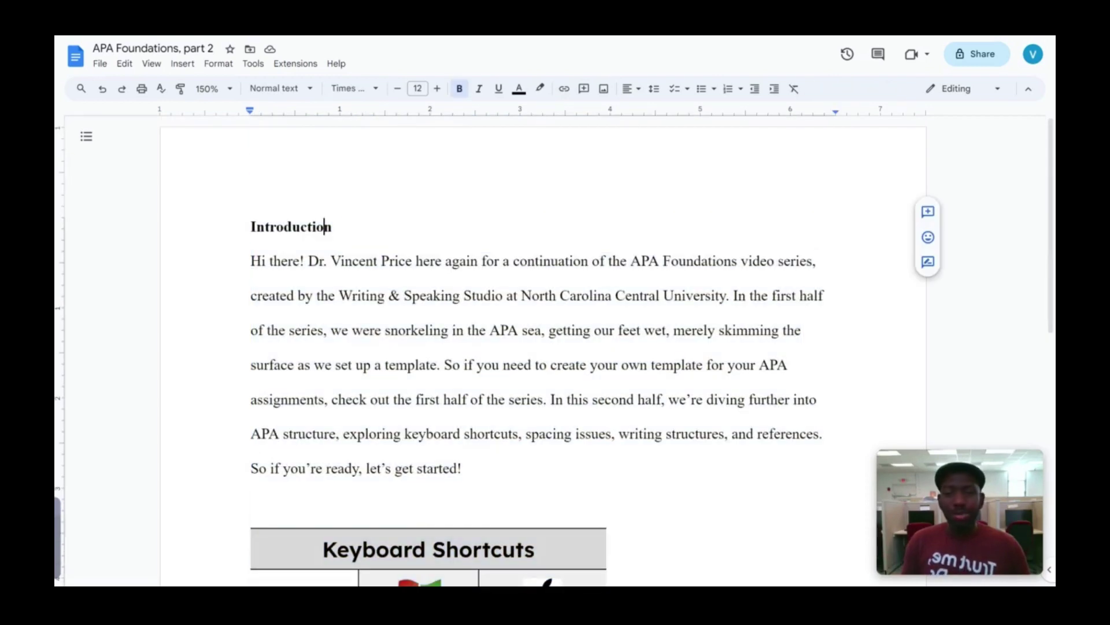
scroll(497, 347, down, 6)
scroll(497, 346, down, 3)
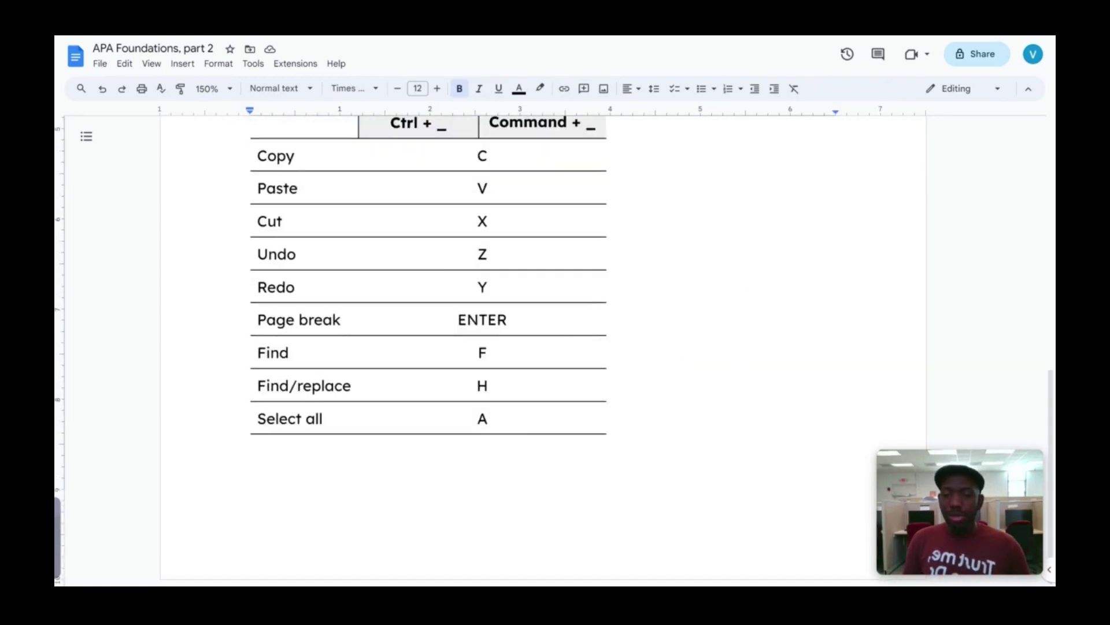
scroll(498, 347, up, 3)
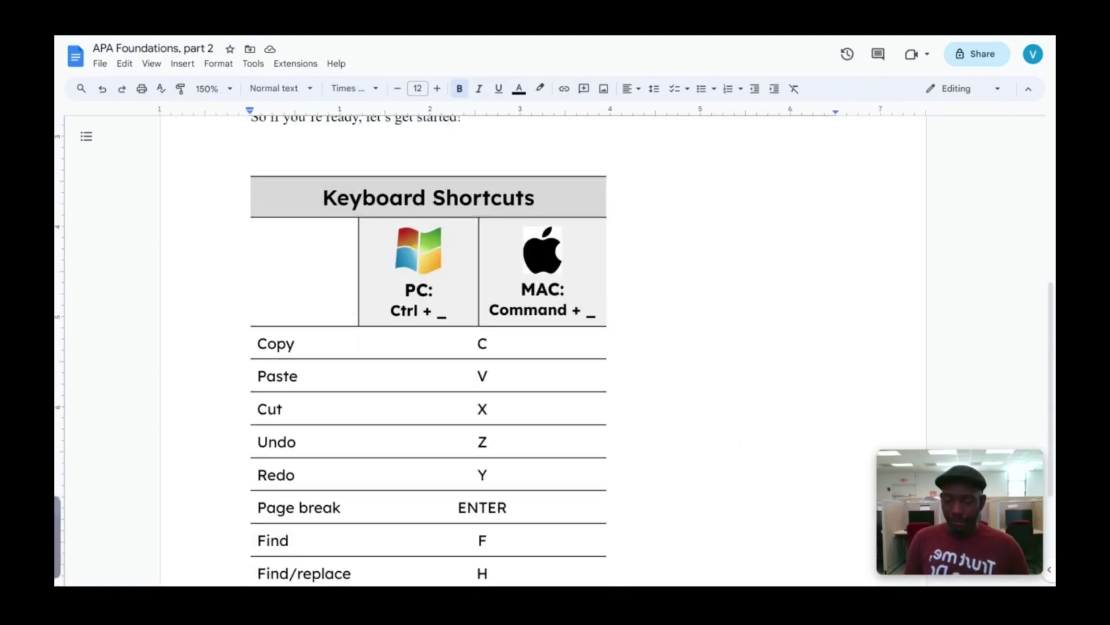
Step: Select all content, apply the Nunito font, and make the text italic
key(ctrl+a)
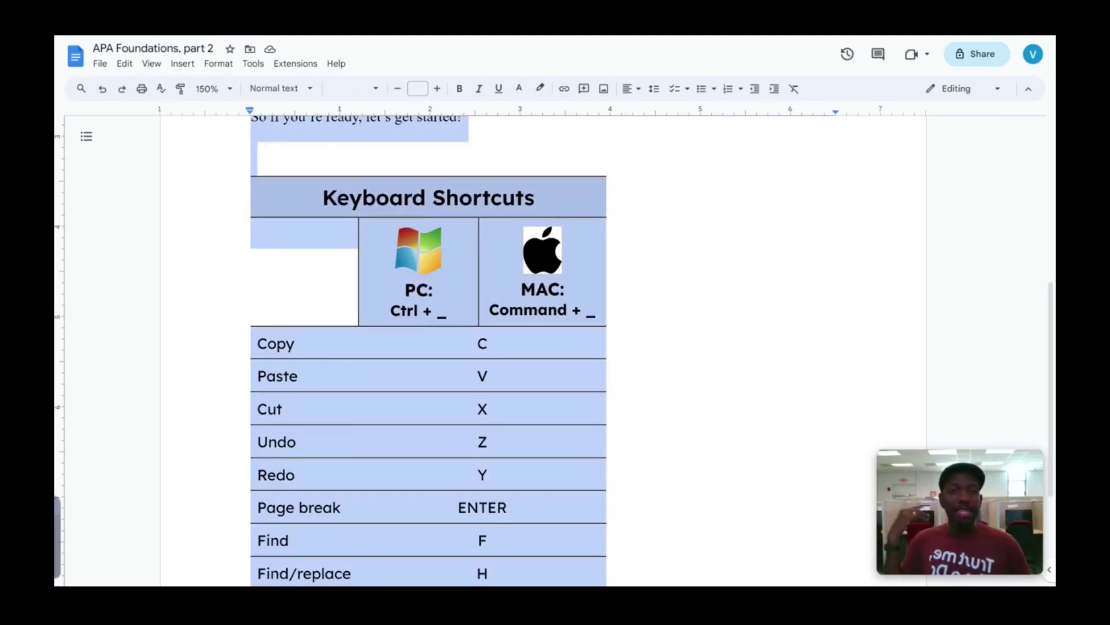
click(376, 90)
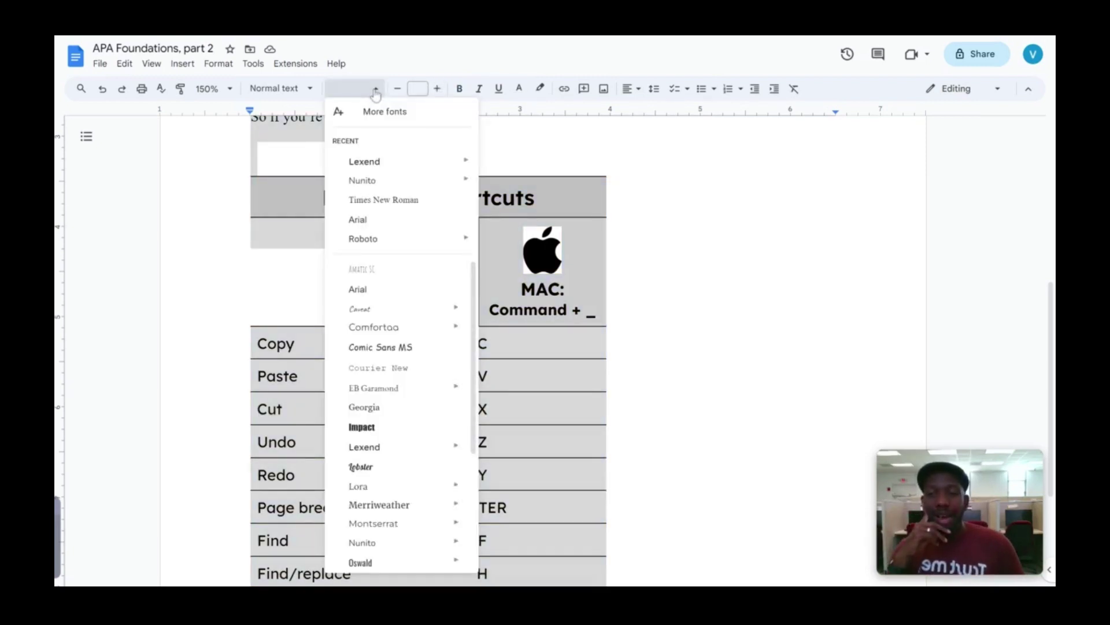
click(379, 180)
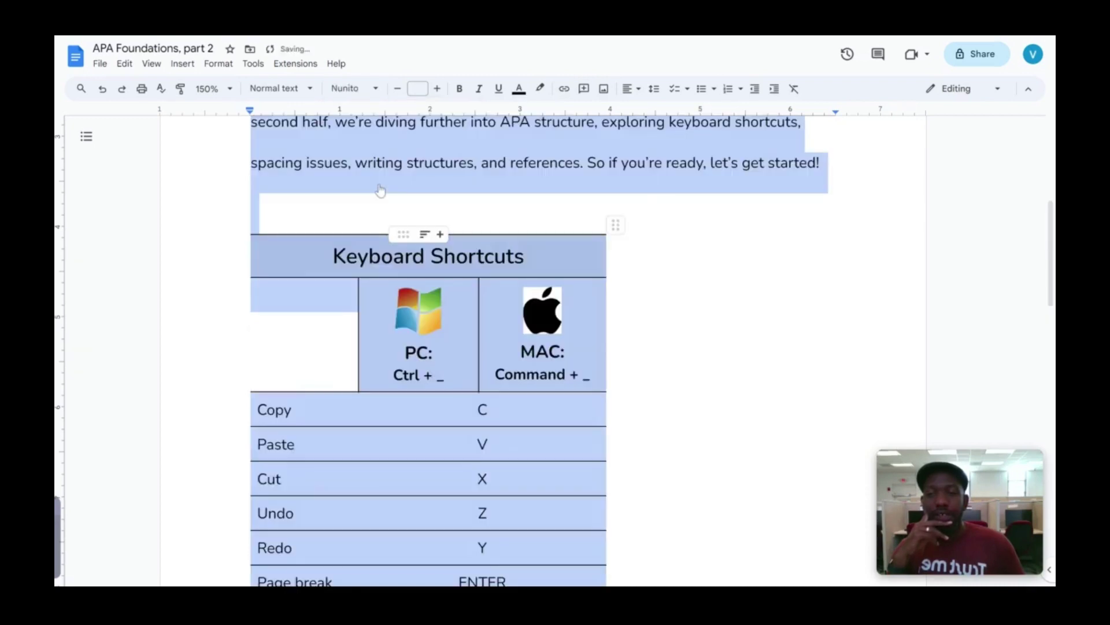
scroll(538, 347, up, 5)
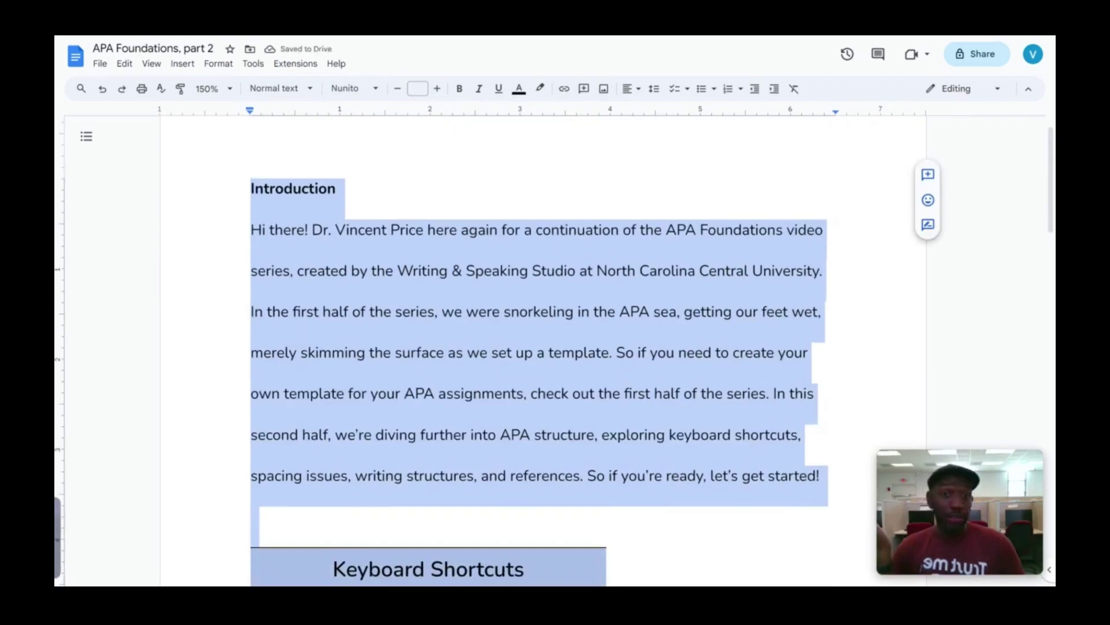
click(479, 88)
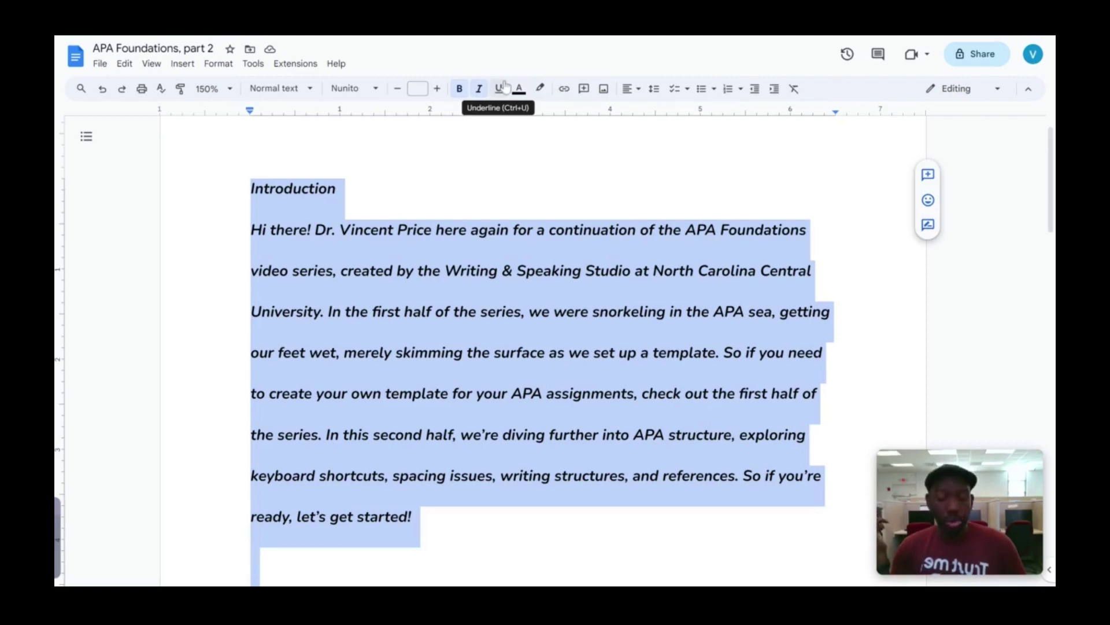
Step: Undo twice with Ctrl+Z to strip the bold and italic formatting
key(ctrl+z)
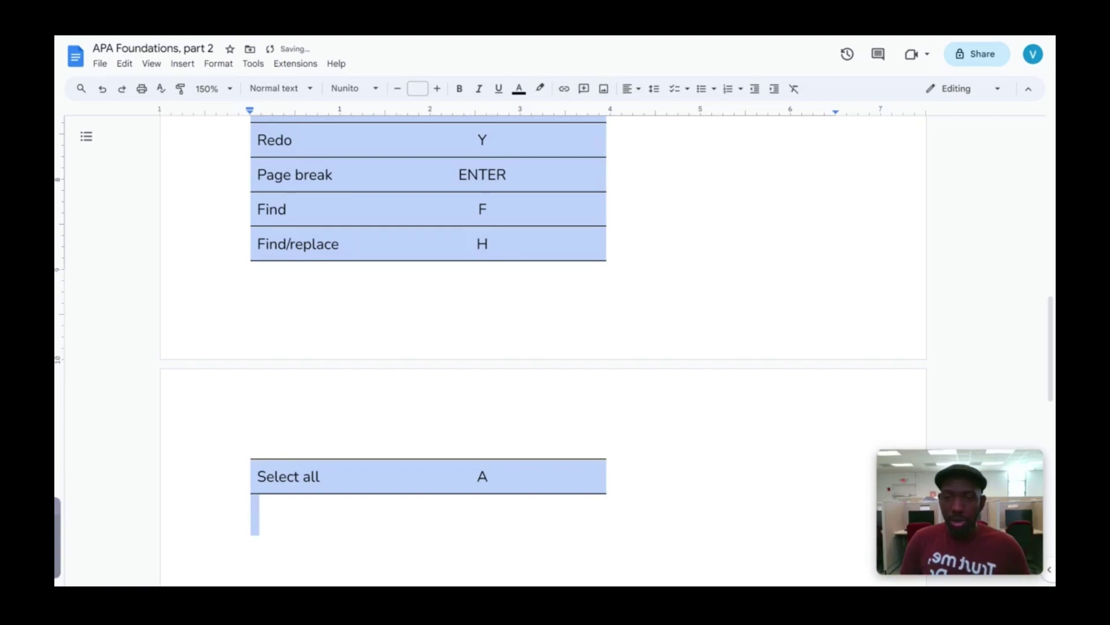
scroll(544, 347, up, 9)
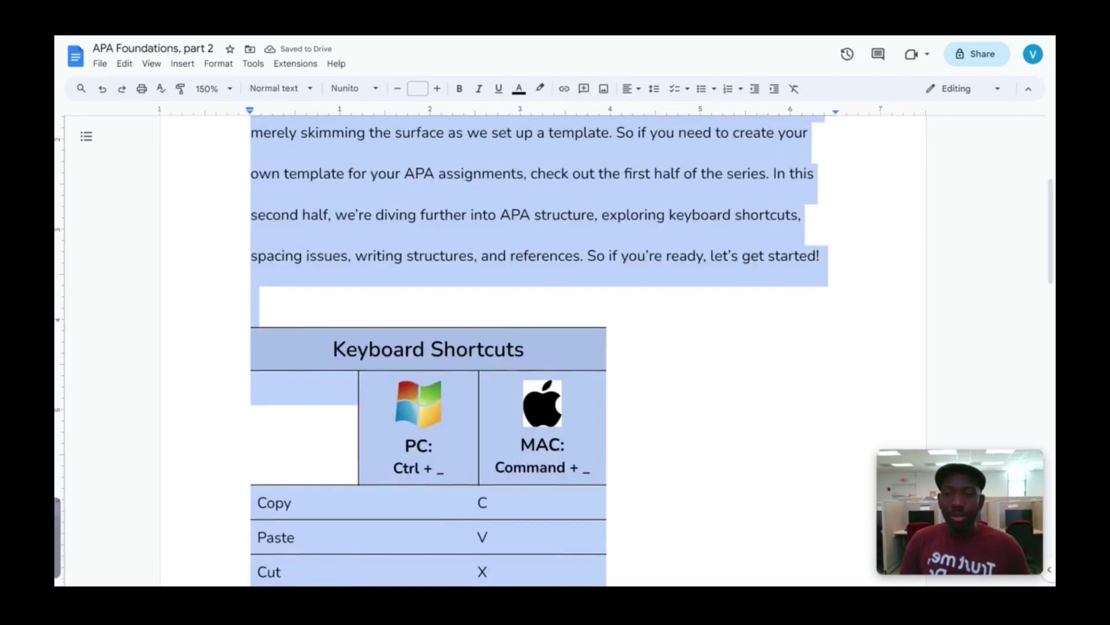
key(ctrl+z)
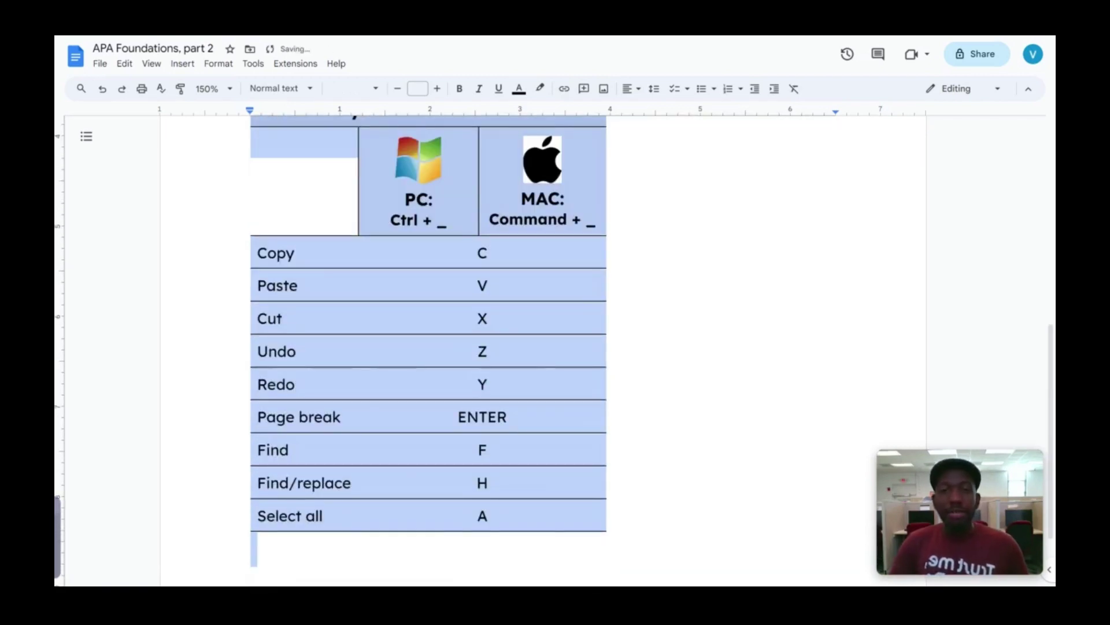